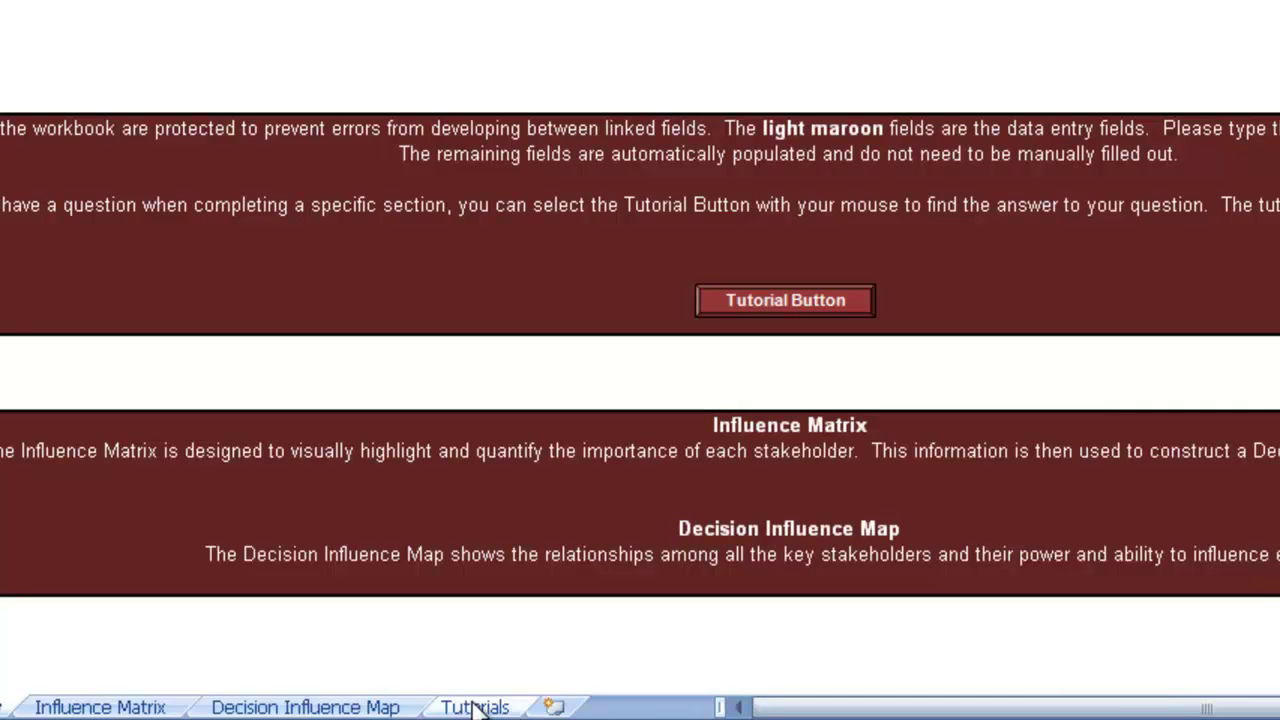
Look over the Tutorials and Overview sheets, then switch to the Influence Matrix sheet
click(475, 707)
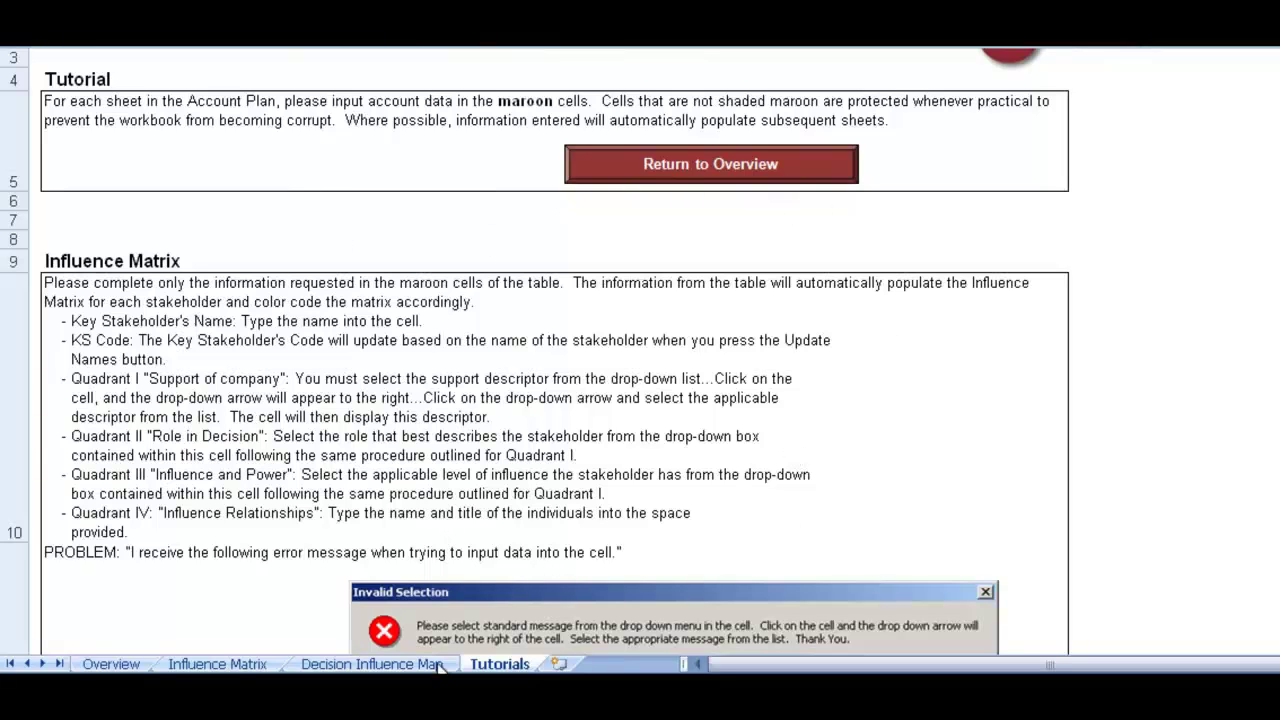
click(110, 664)
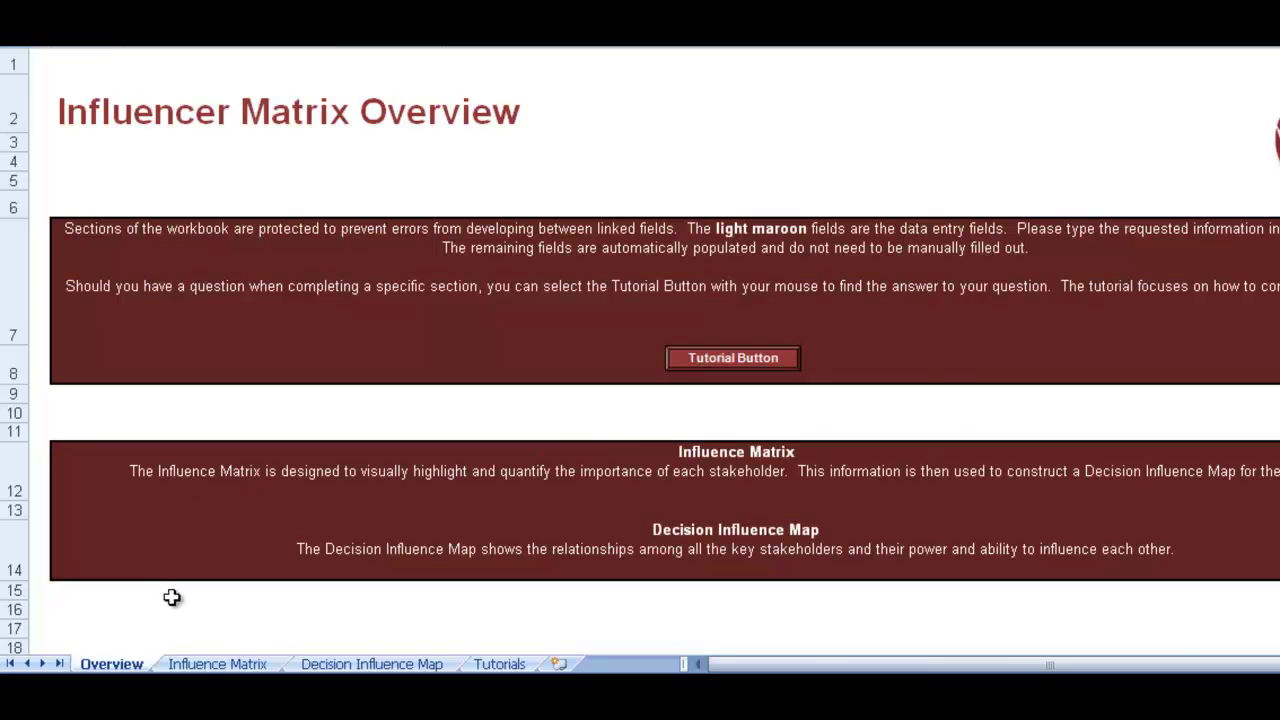
click(205, 662)
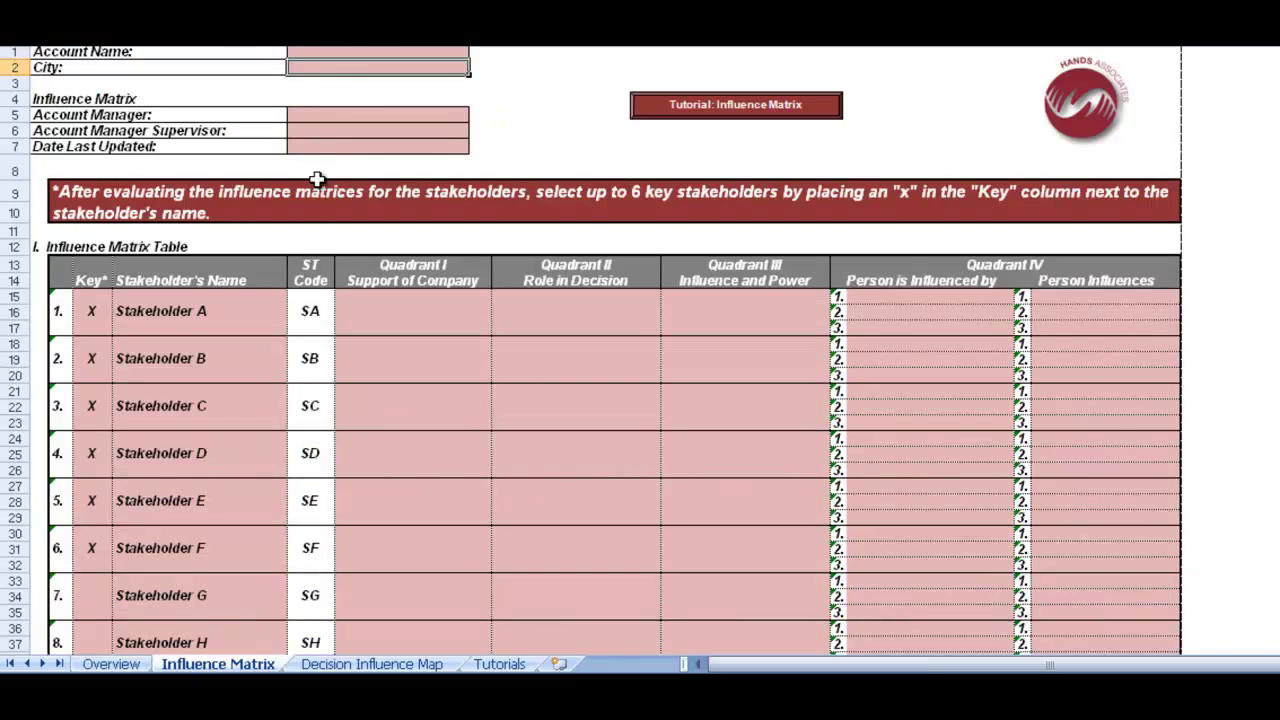
Enter account 'Any town', city 'Manchester', the manager and supervisor names, and date 04/02/2012
click(362, 54)
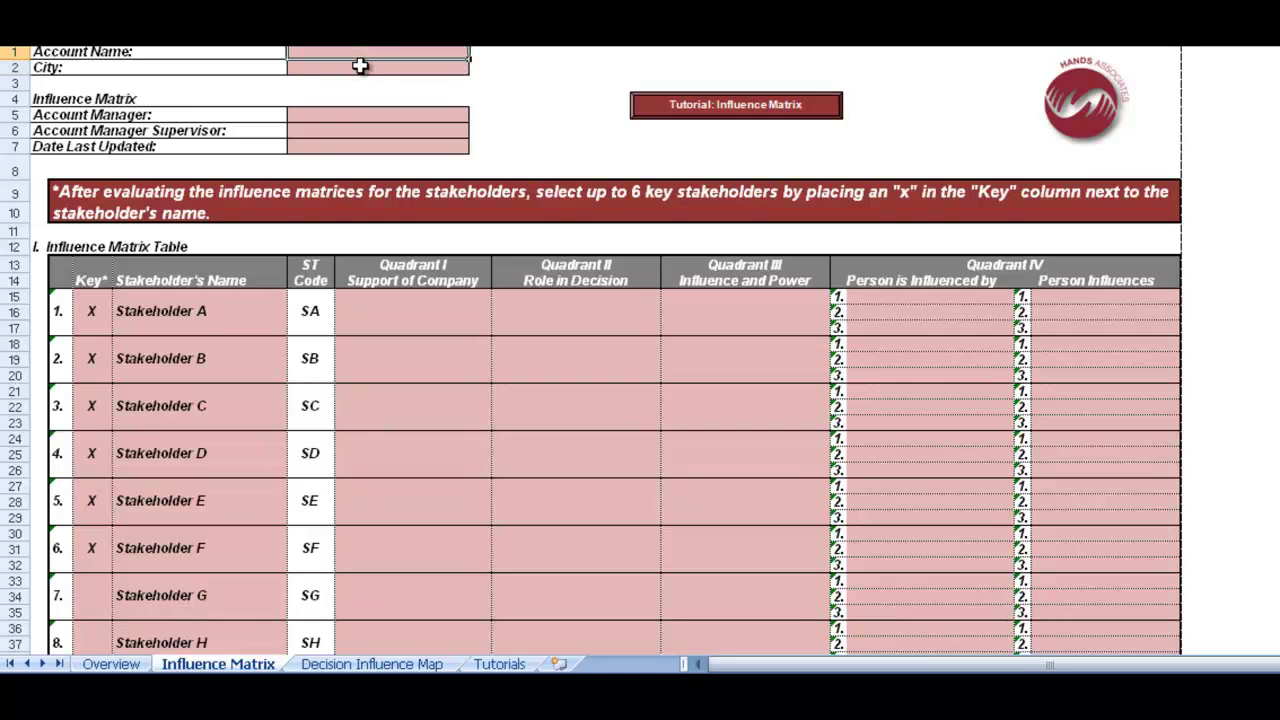
text(Any t)
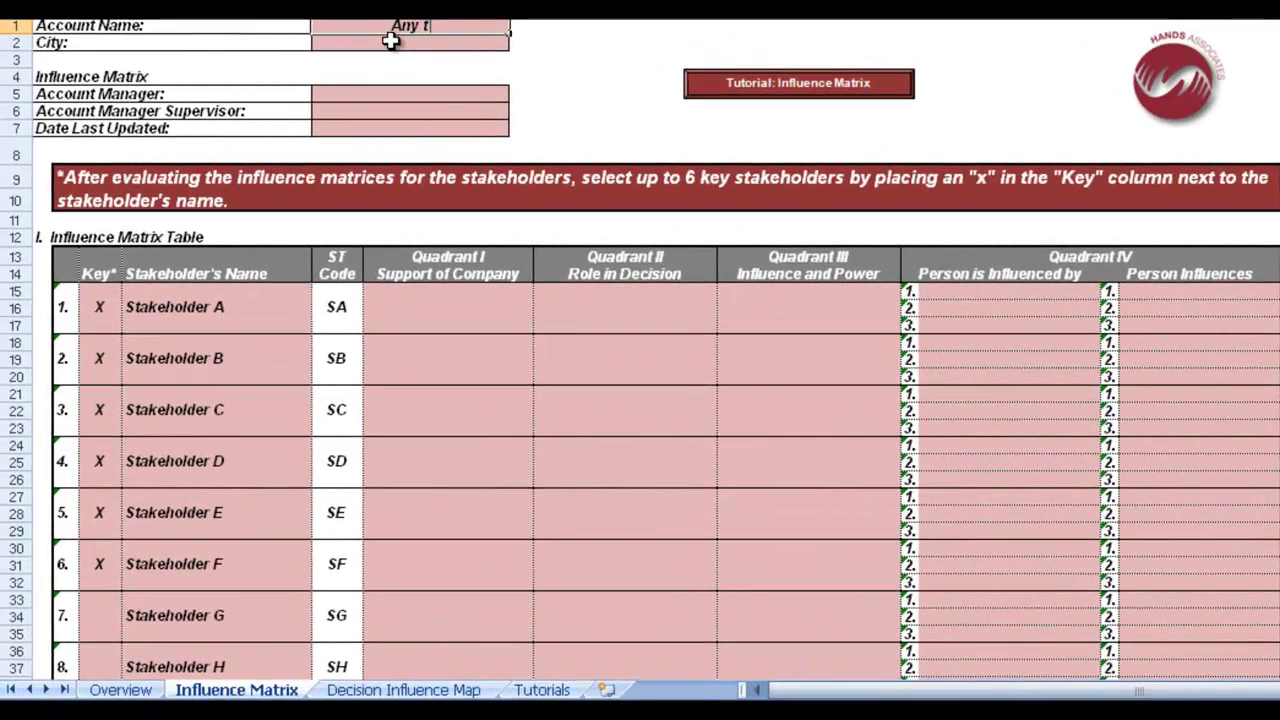
text(own)
click(387, 43)
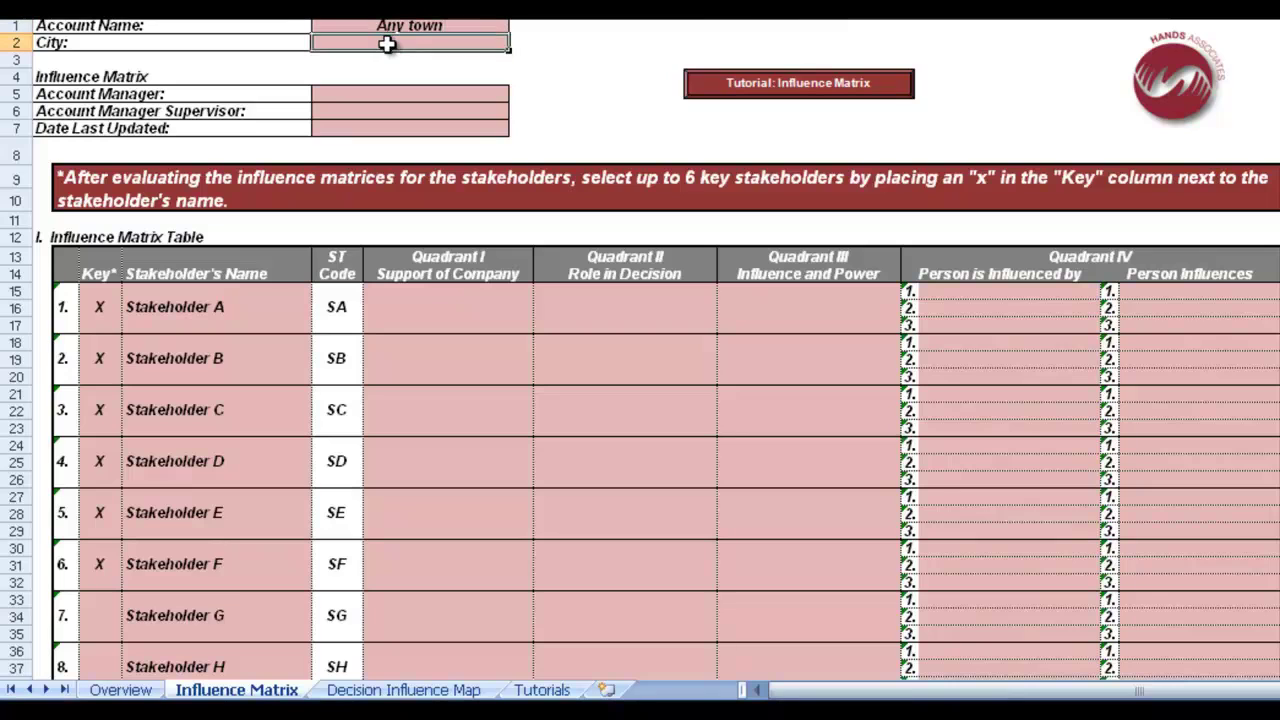
text(Manche)
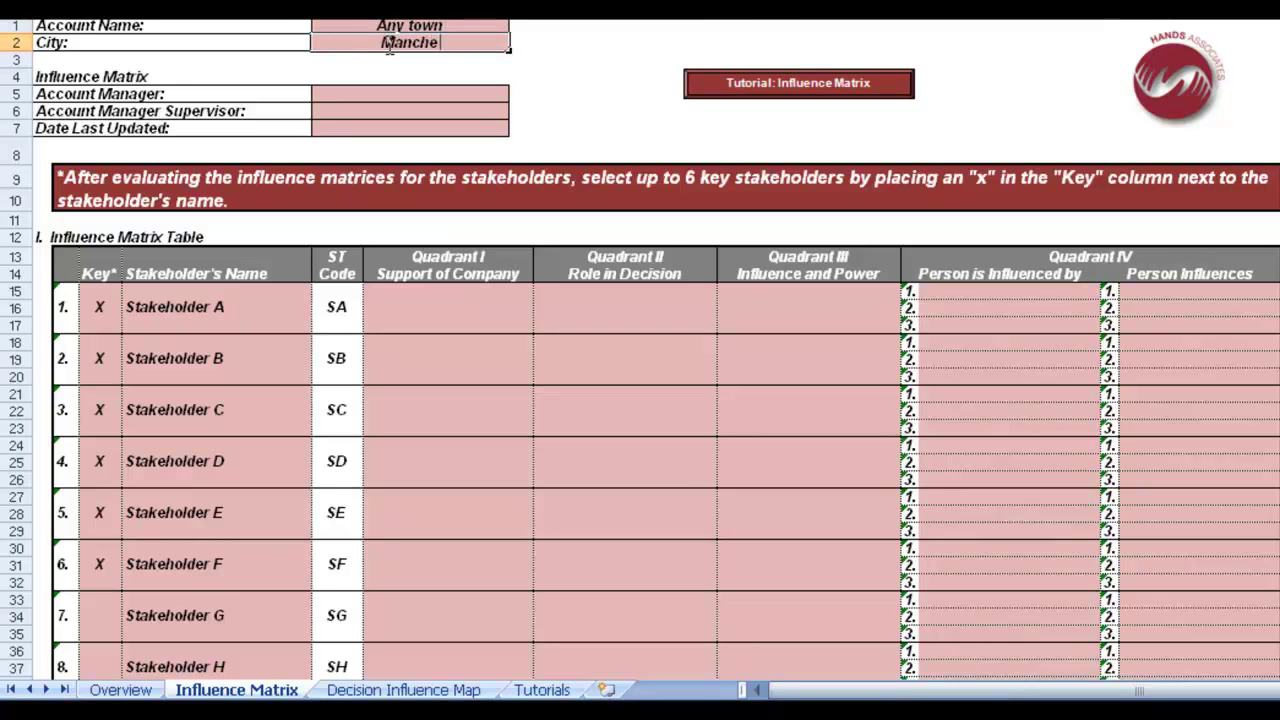
text(ster)
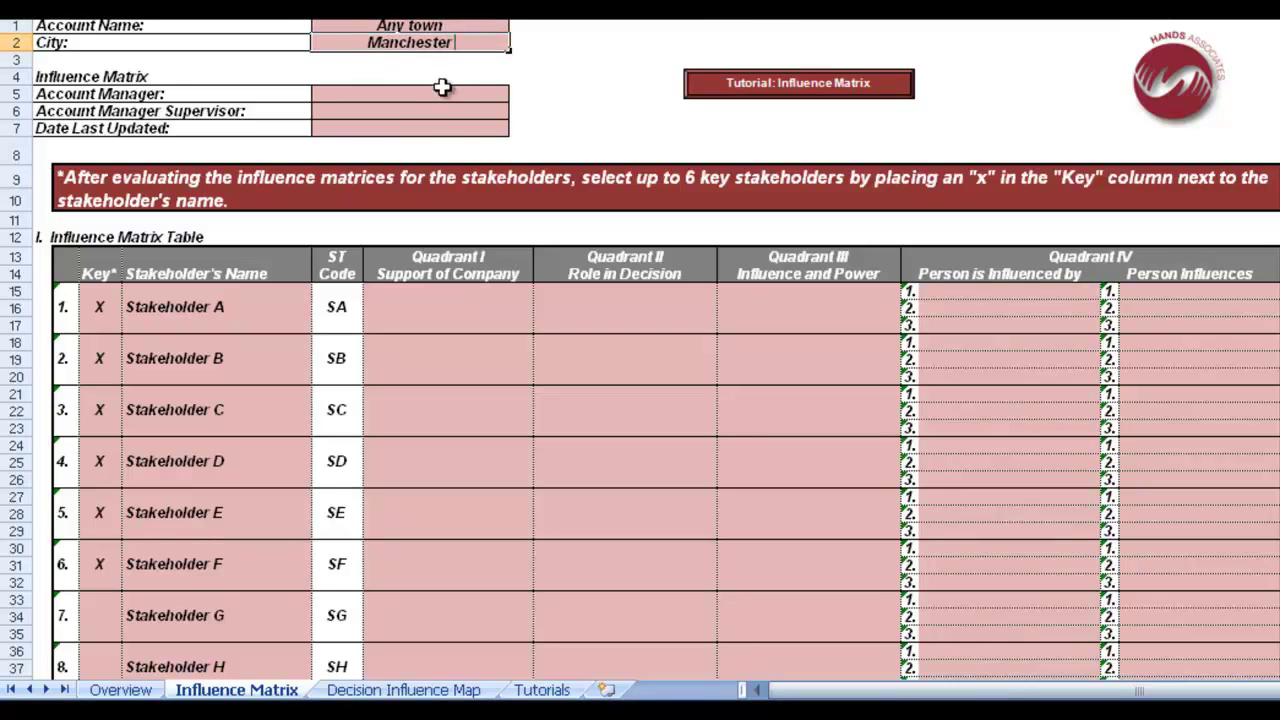
click(415, 92)
text(Jon Doe)
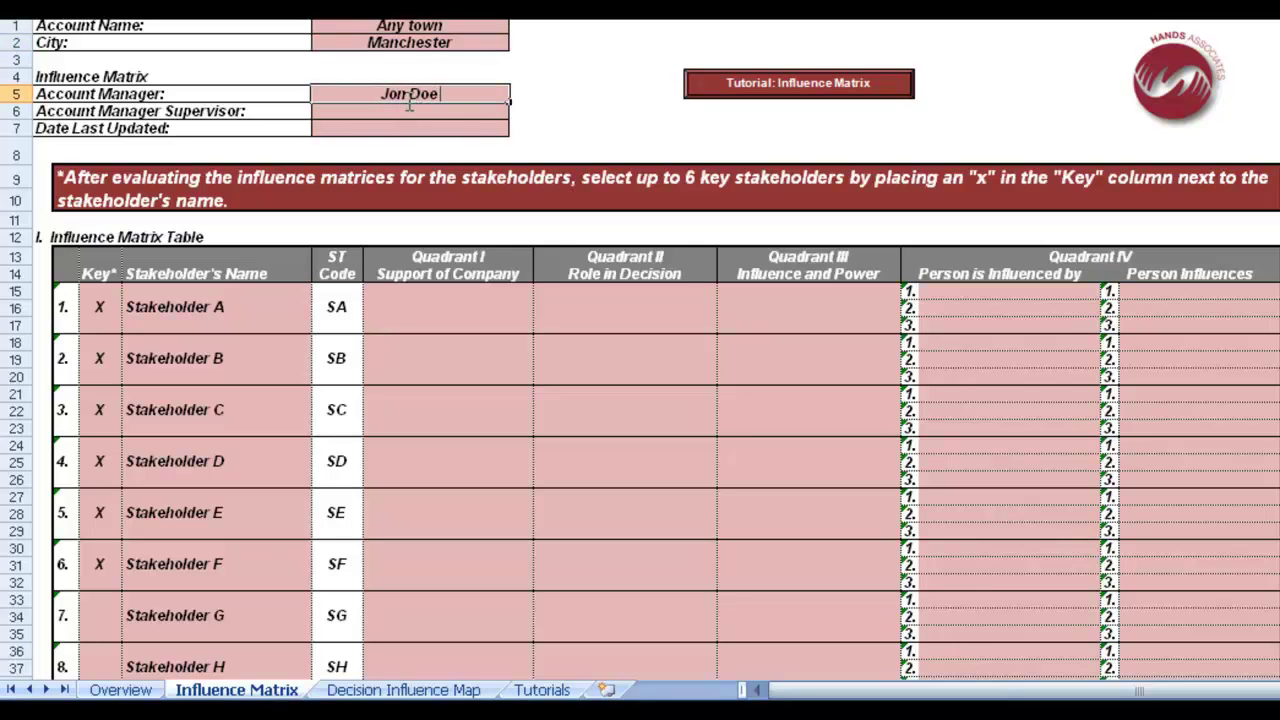
click(406, 113)
text(Jane)
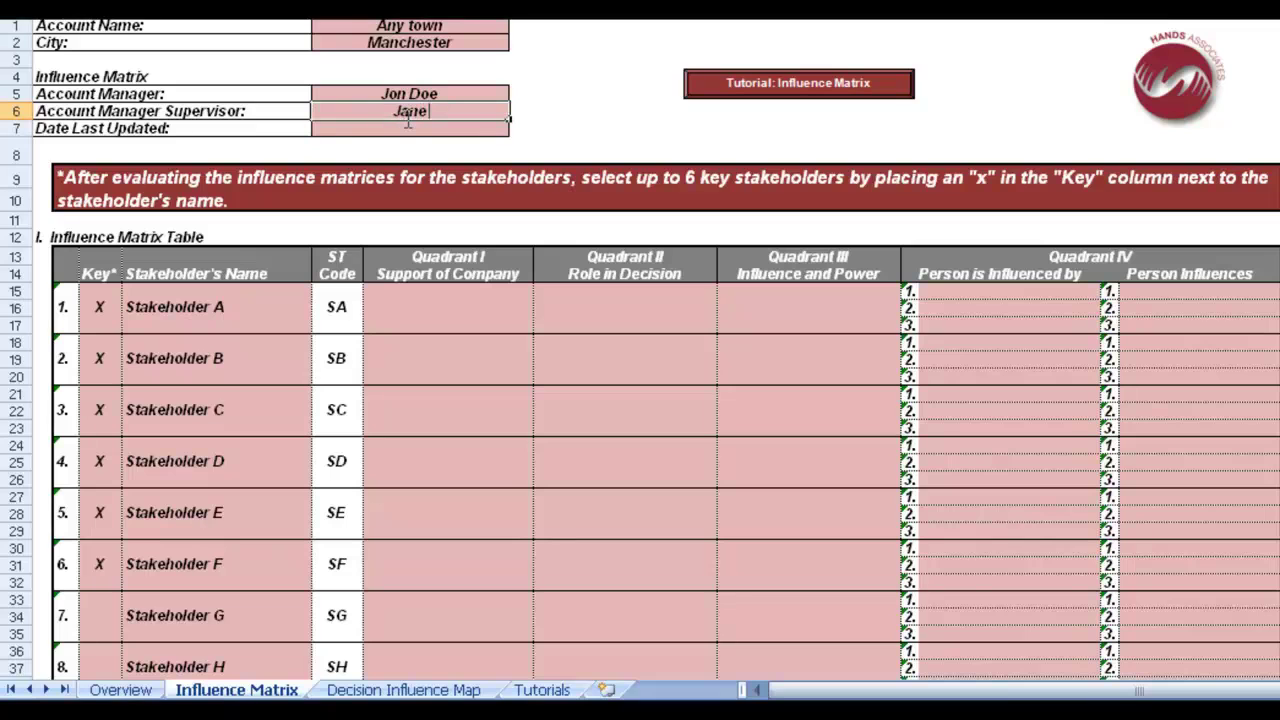
text( Doe)
click(399, 127)
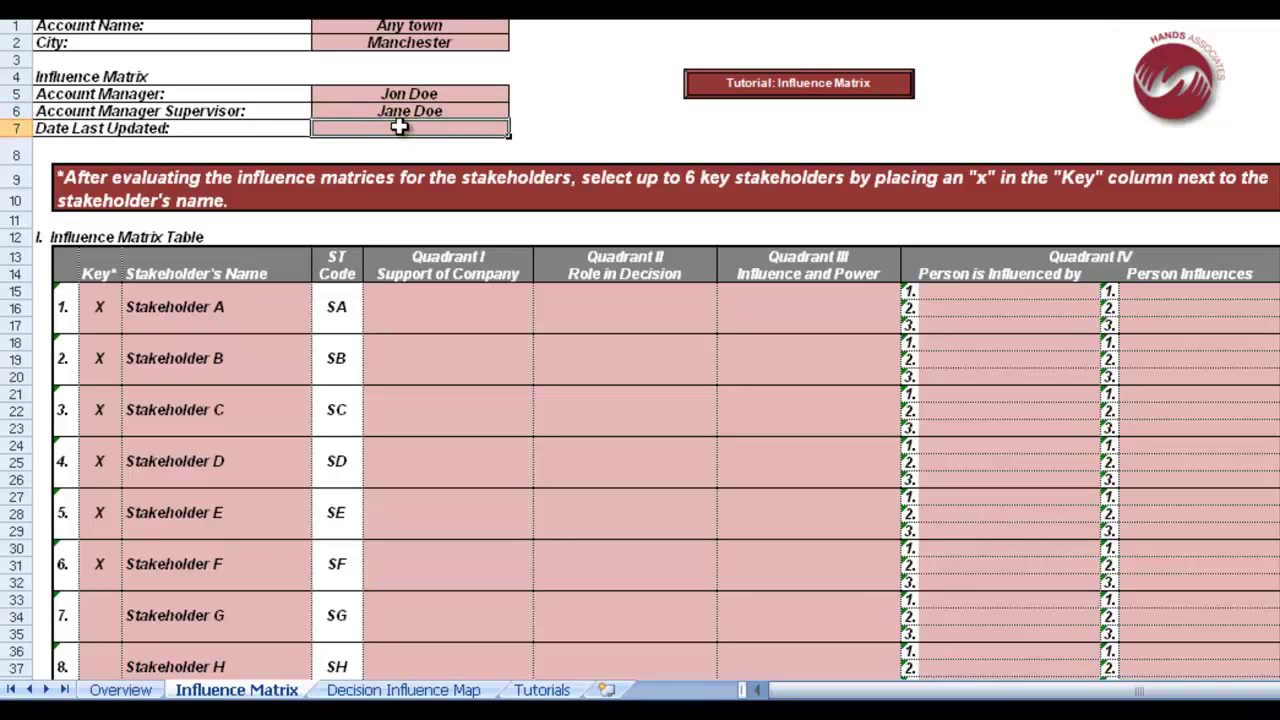
text(4)
text(/02/2012)
key(Return)
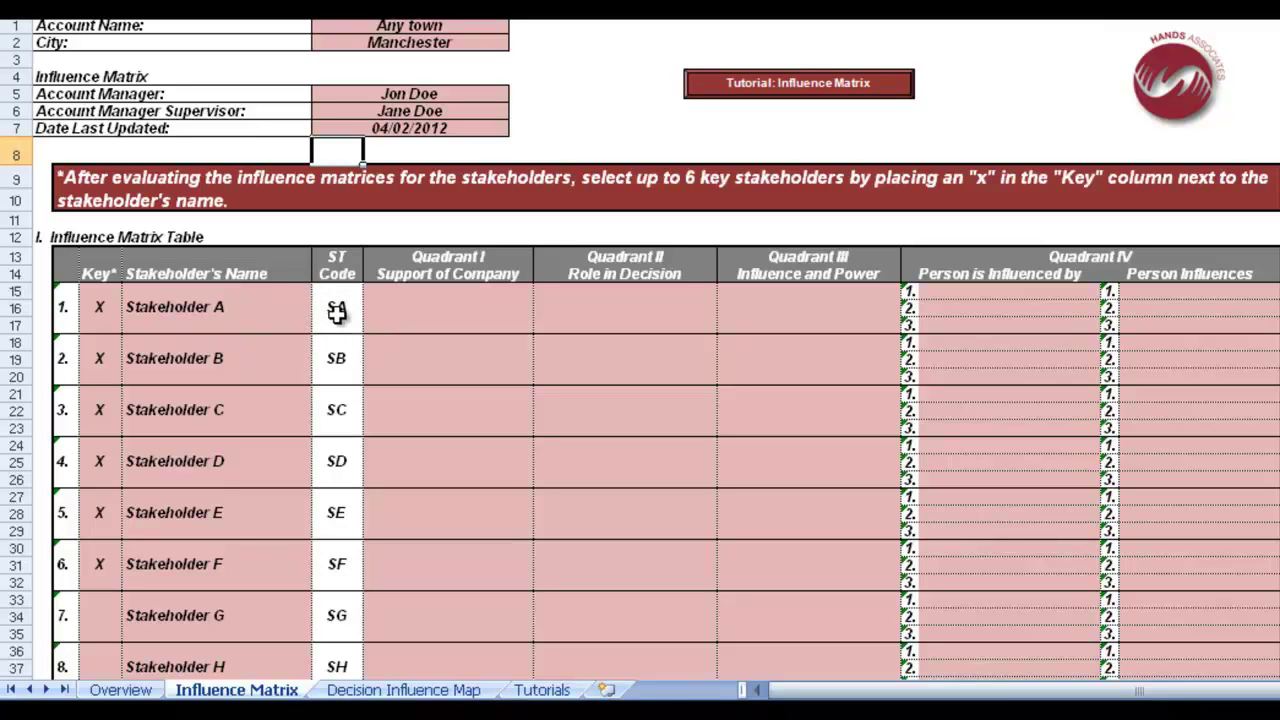
Replace 'Stakeholder A' with the decision maker's full name so the ST code updates to HH
click(231, 311)
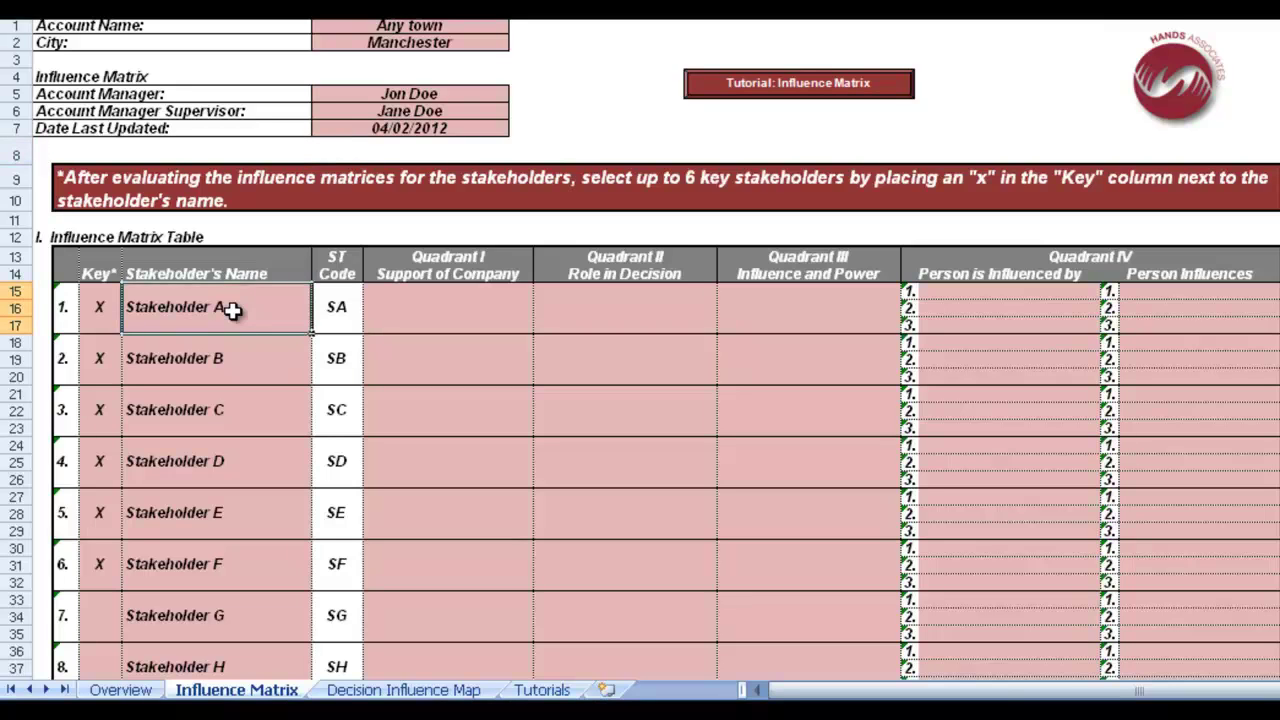
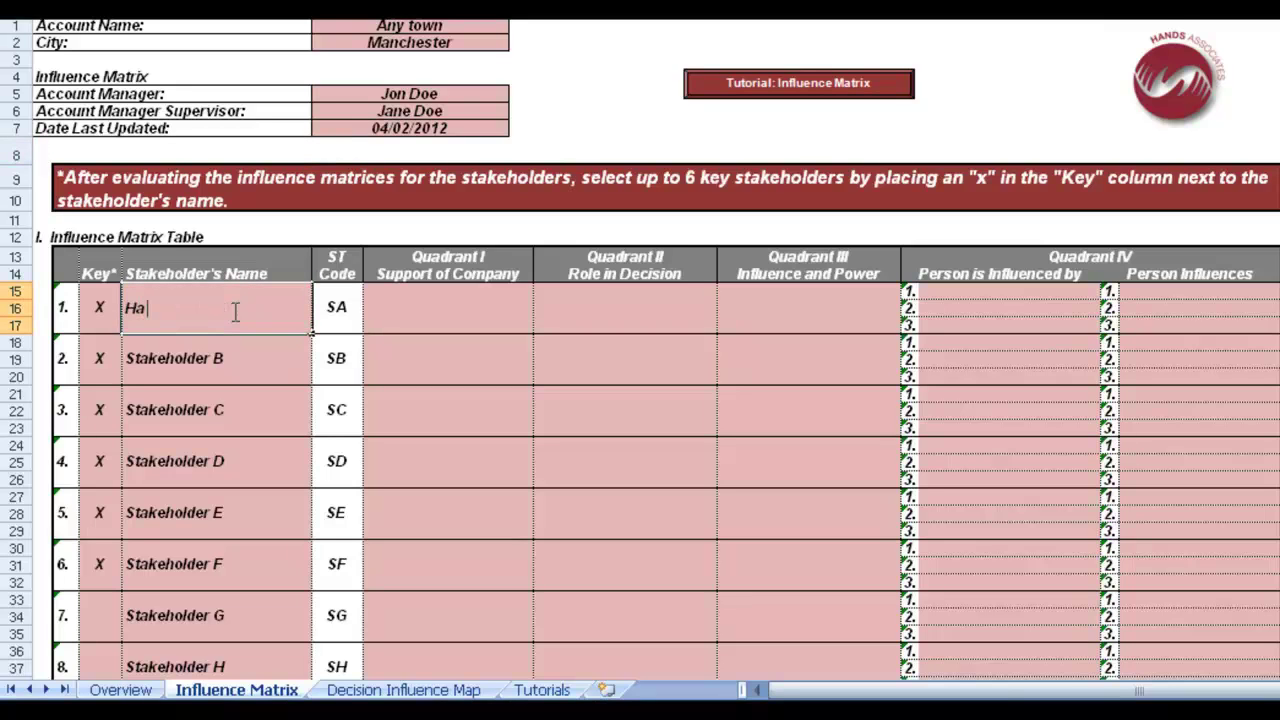
click(413, 368)
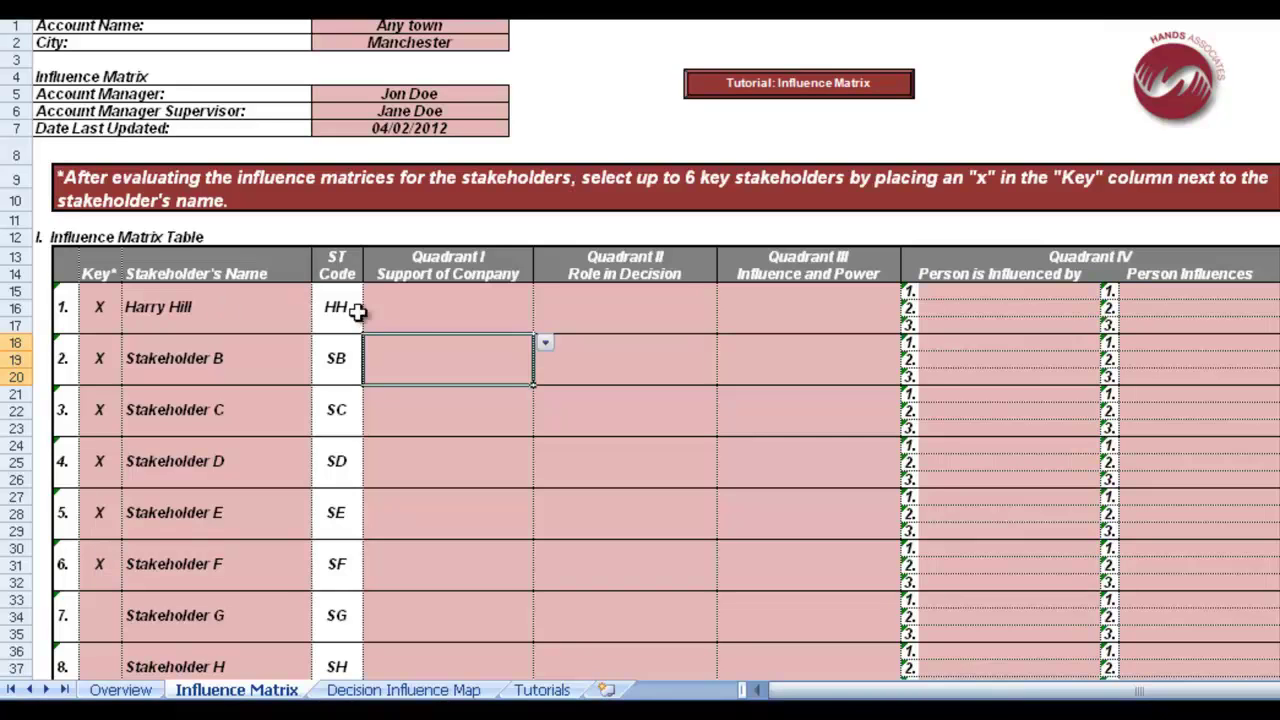
Rate the first stakeholder Positive support, Ultimate Decision Maker, and 3 - Generally well respected
click(400, 314)
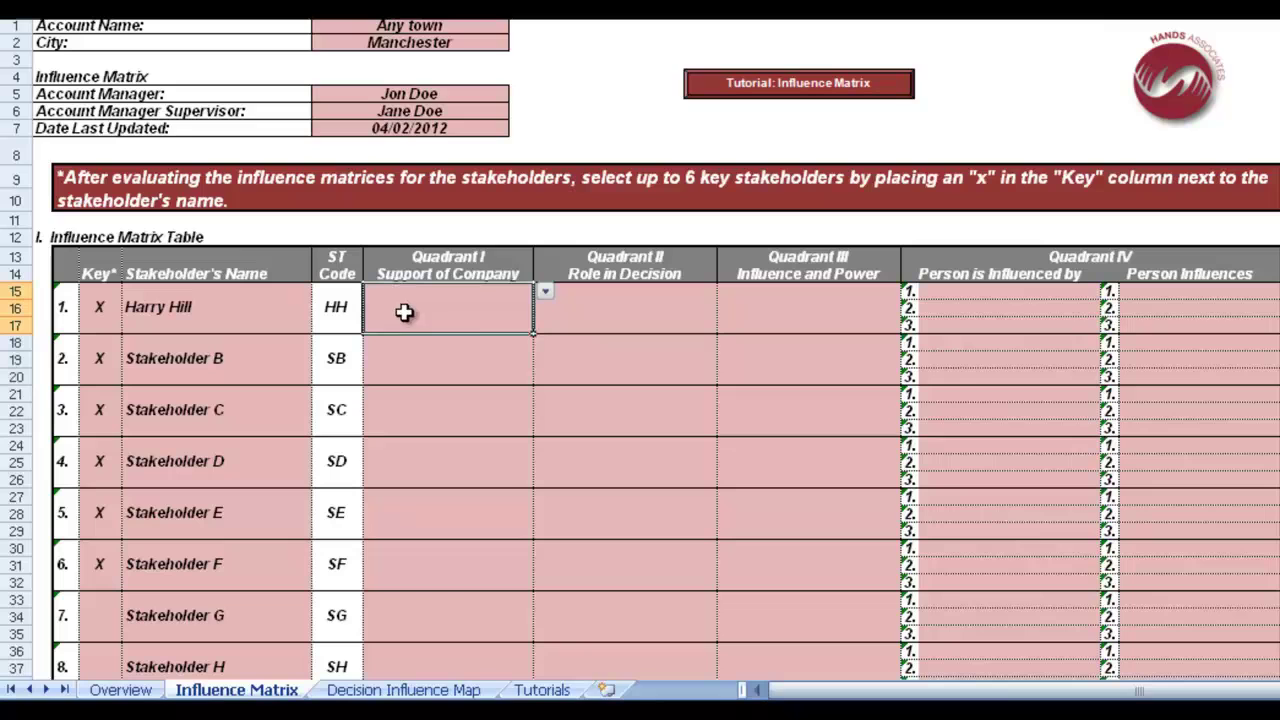
click(545, 292)
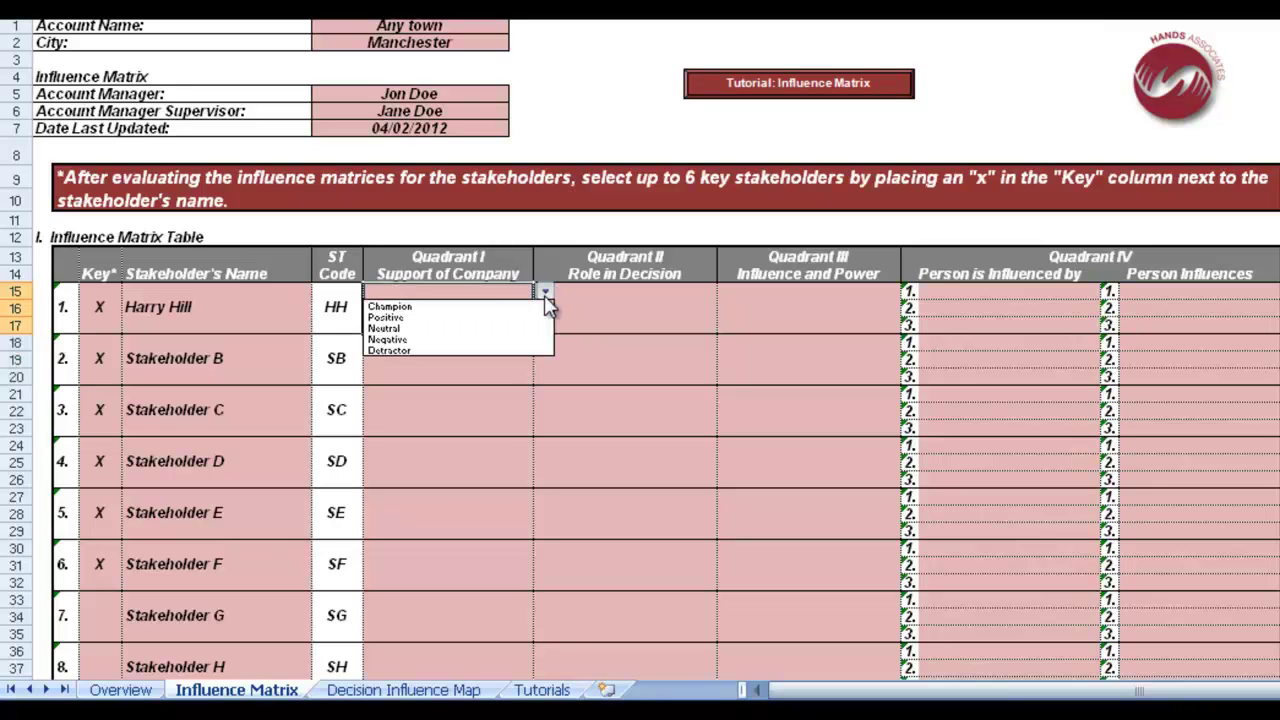
click(452, 318)
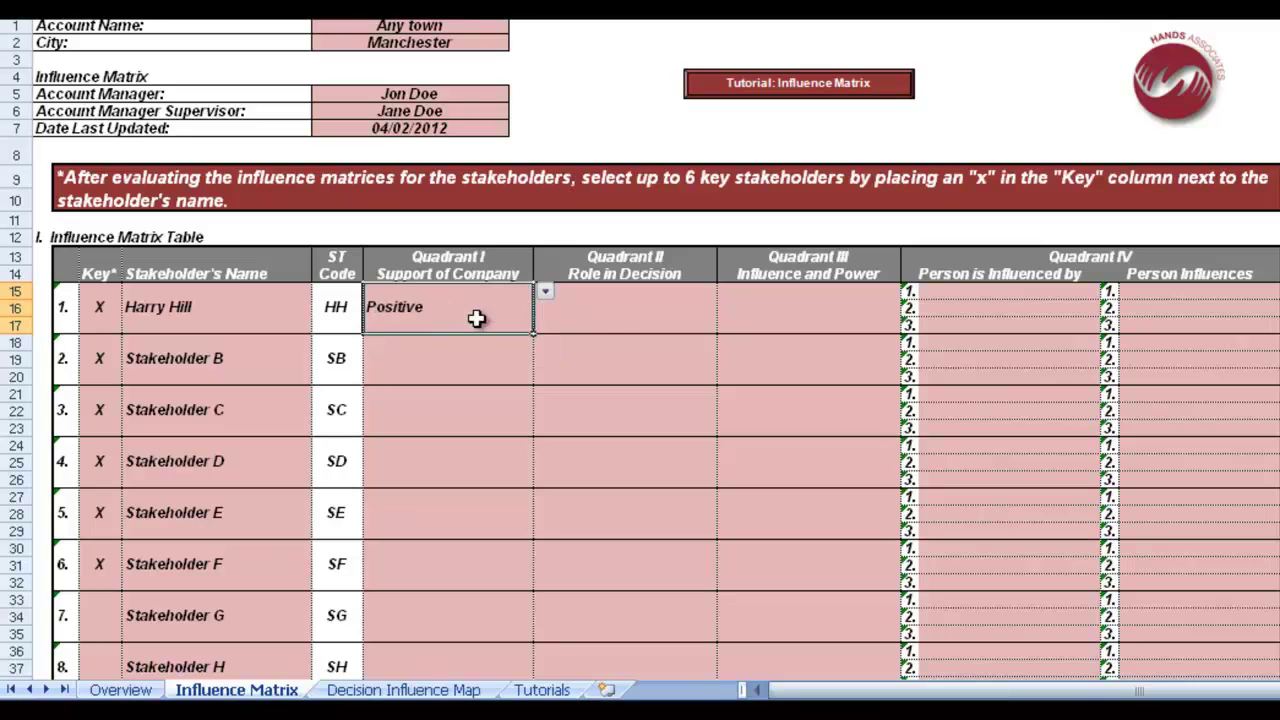
click(638, 322)
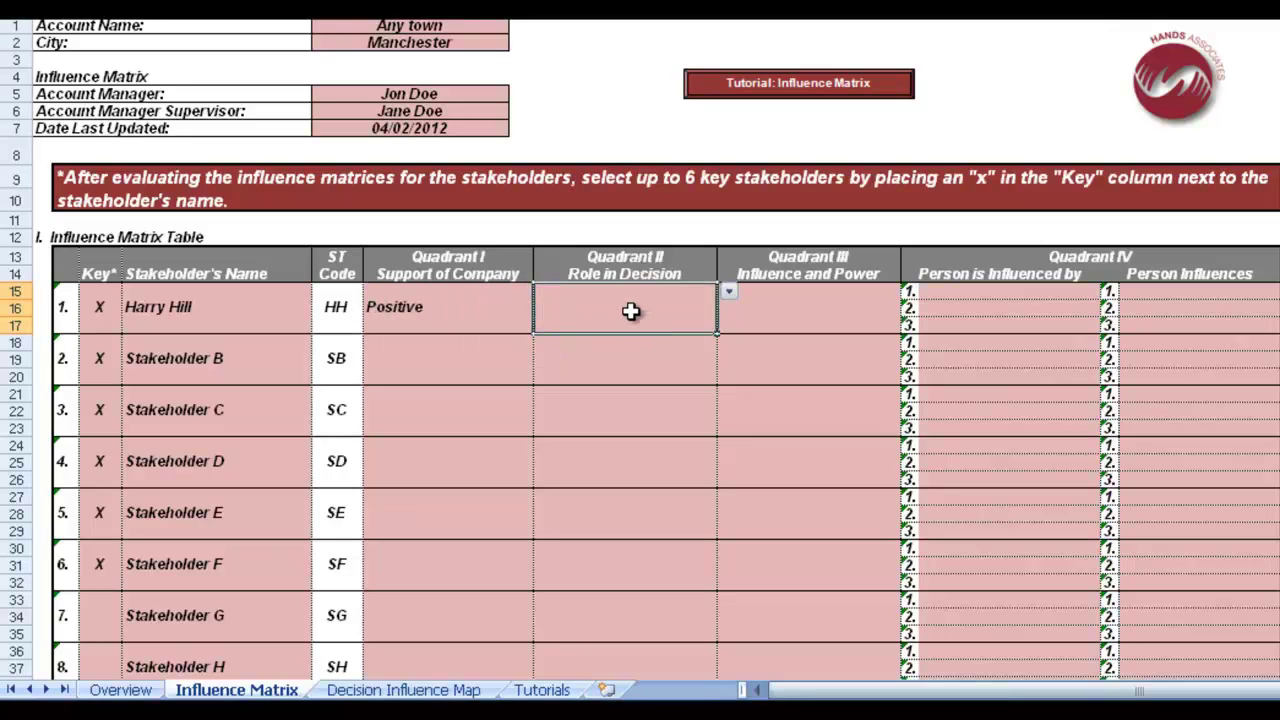
click(733, 294)
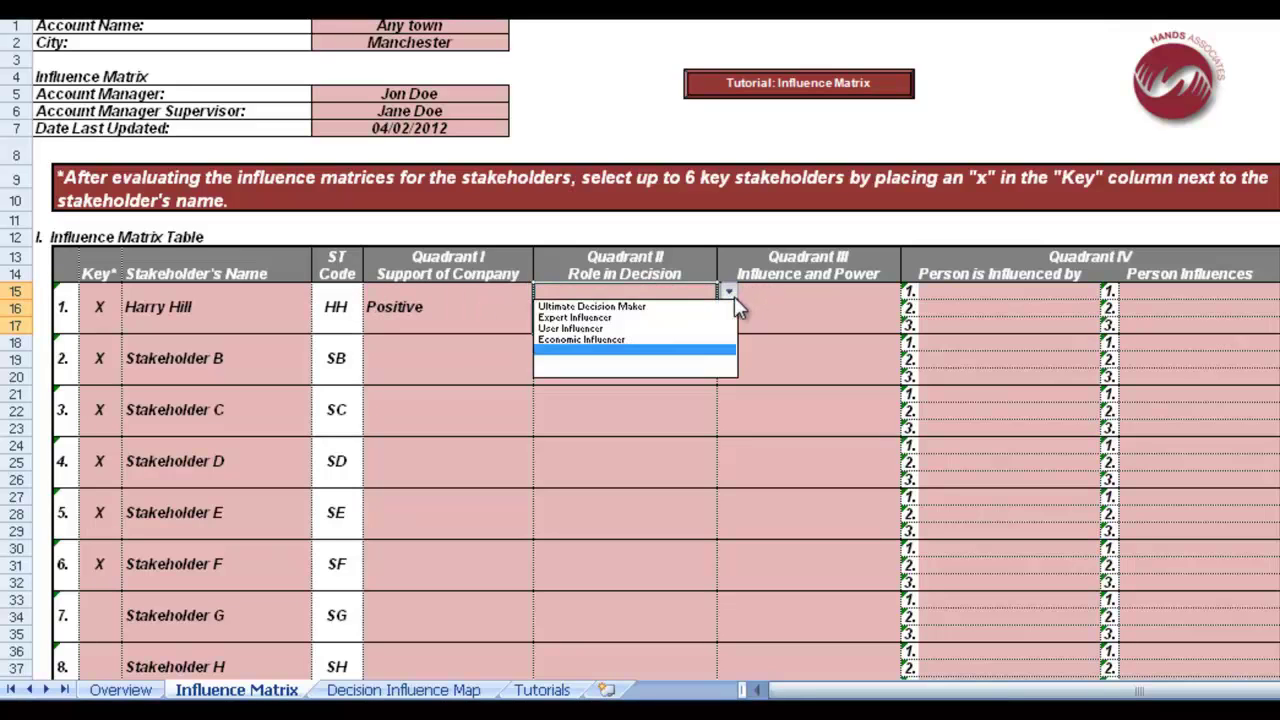
click(660, 317)
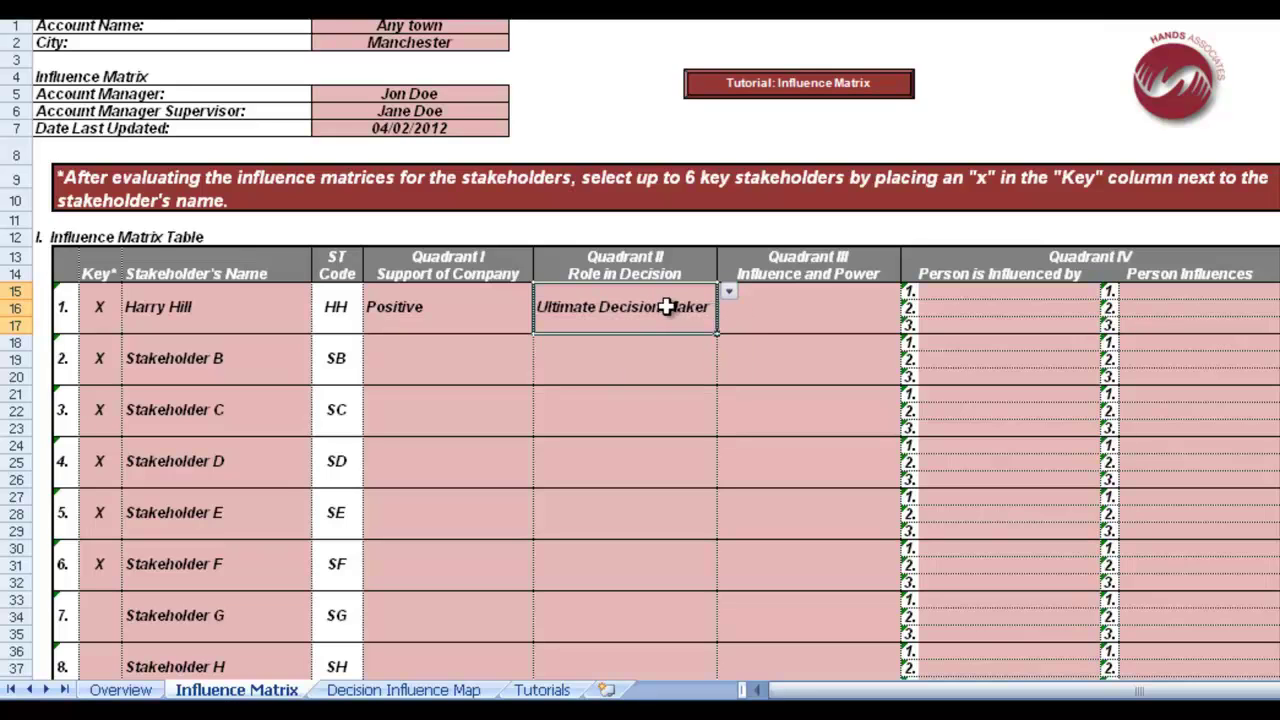
click(816, 309)
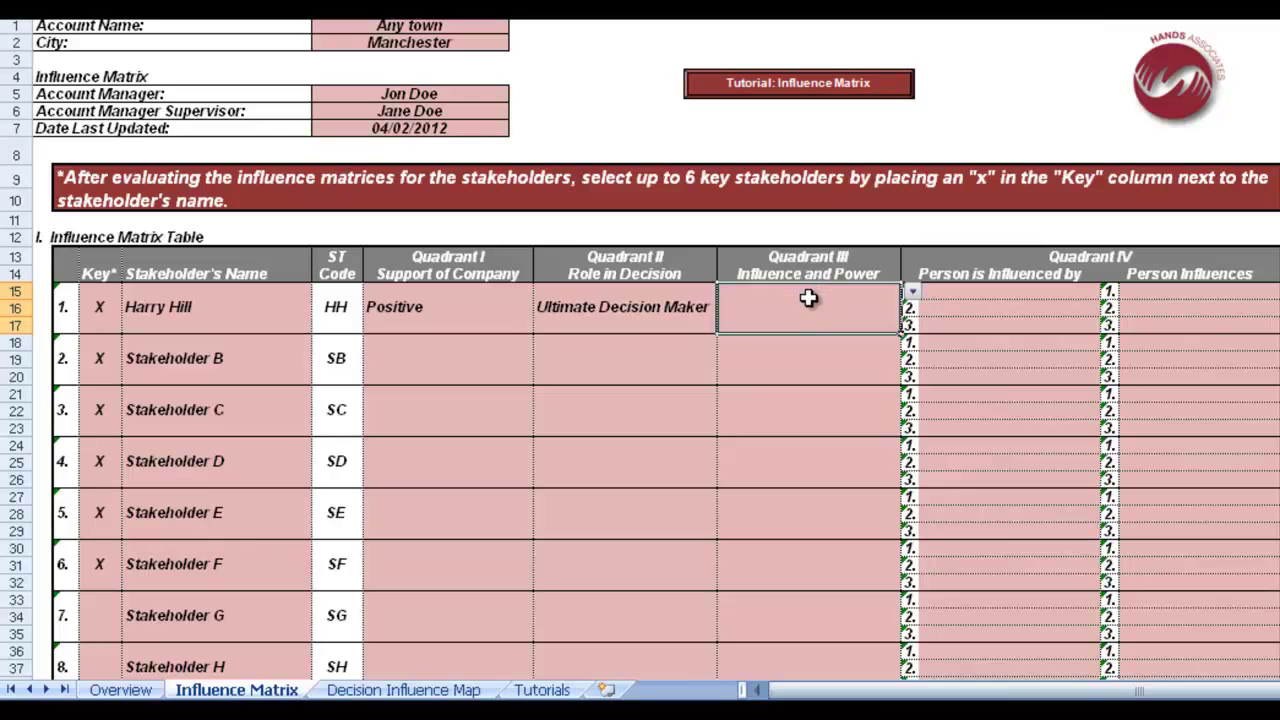
click(912, 292)
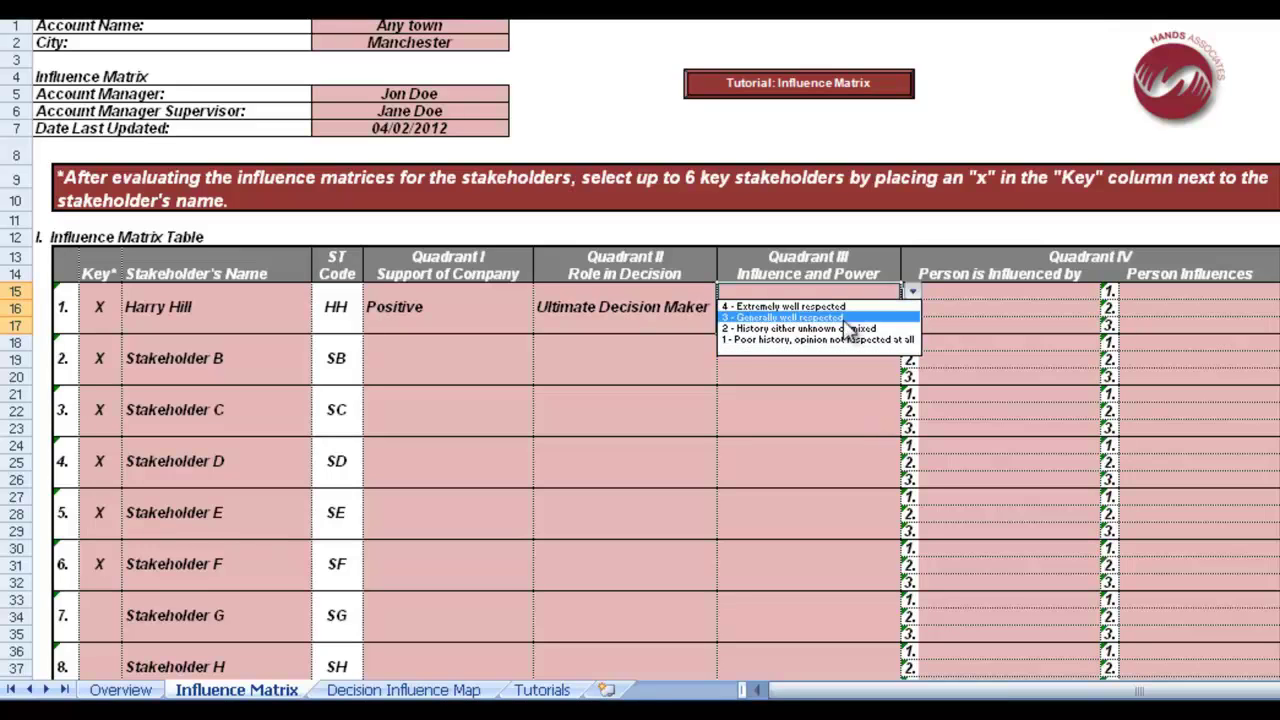
click(848, 318)
Enter 'Stakeholder B' as influenced-by and 'Stakeholder C' as influences, then check the key boxes below
click(943, 292)
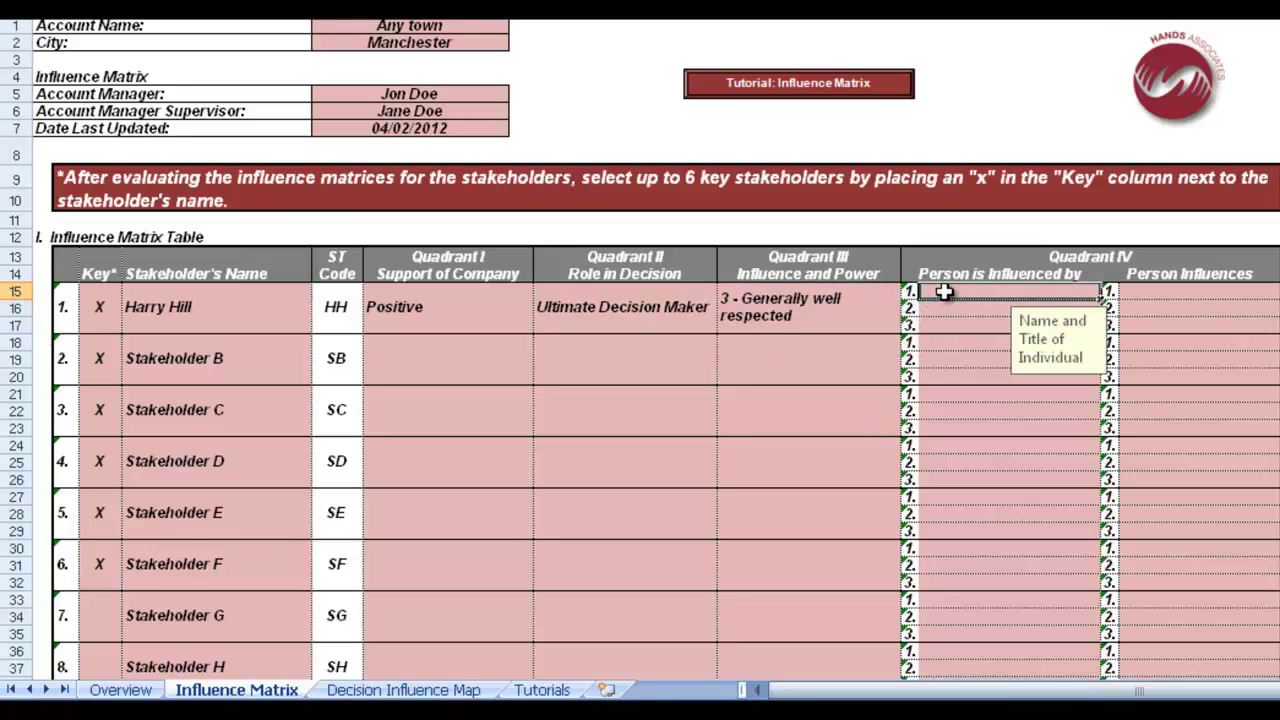
text(Stakeholder )
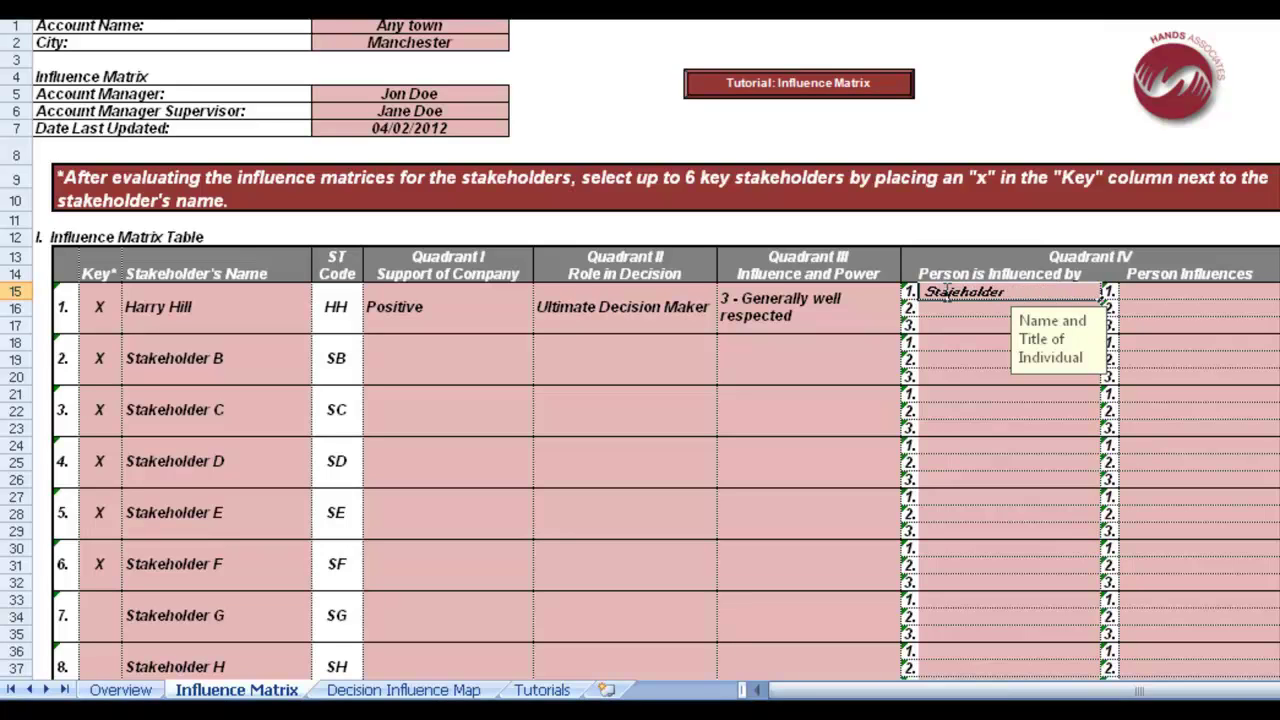
text(B)
click(1148, 289)
text(Stake)
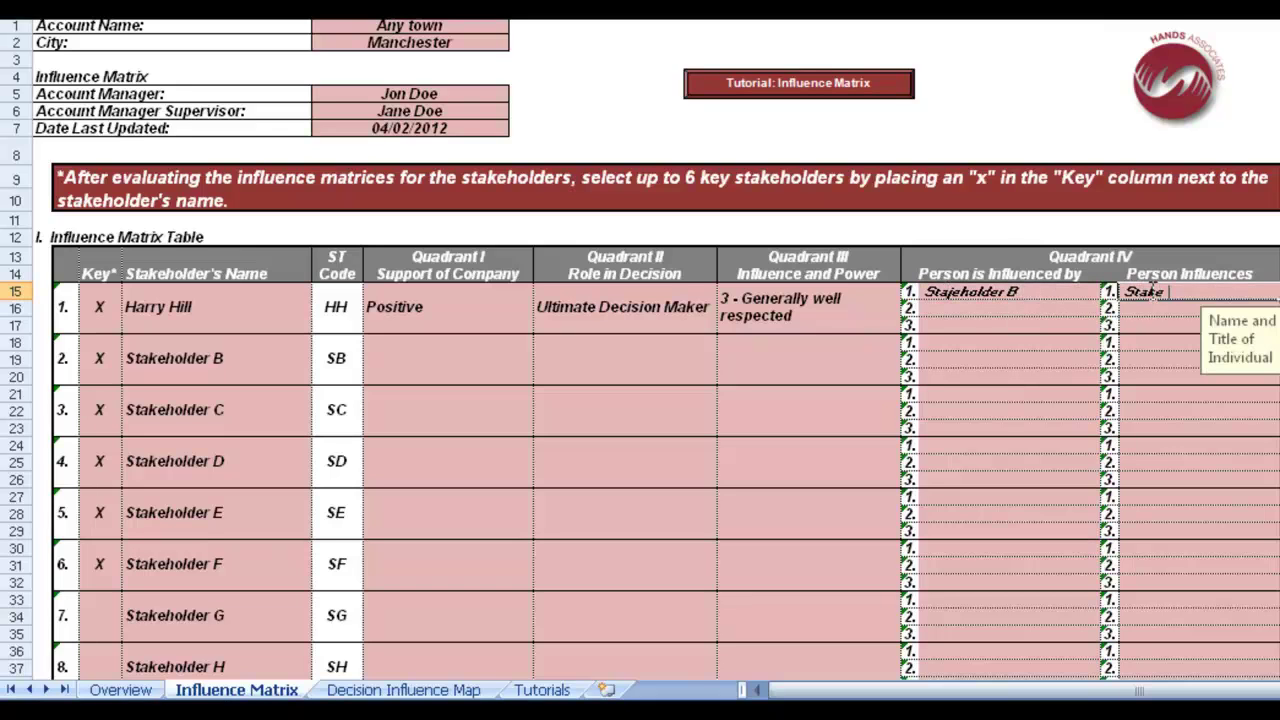
text(holder C)
scroll(929, 397, down, 5)
scroll(891, 420, down, 7)
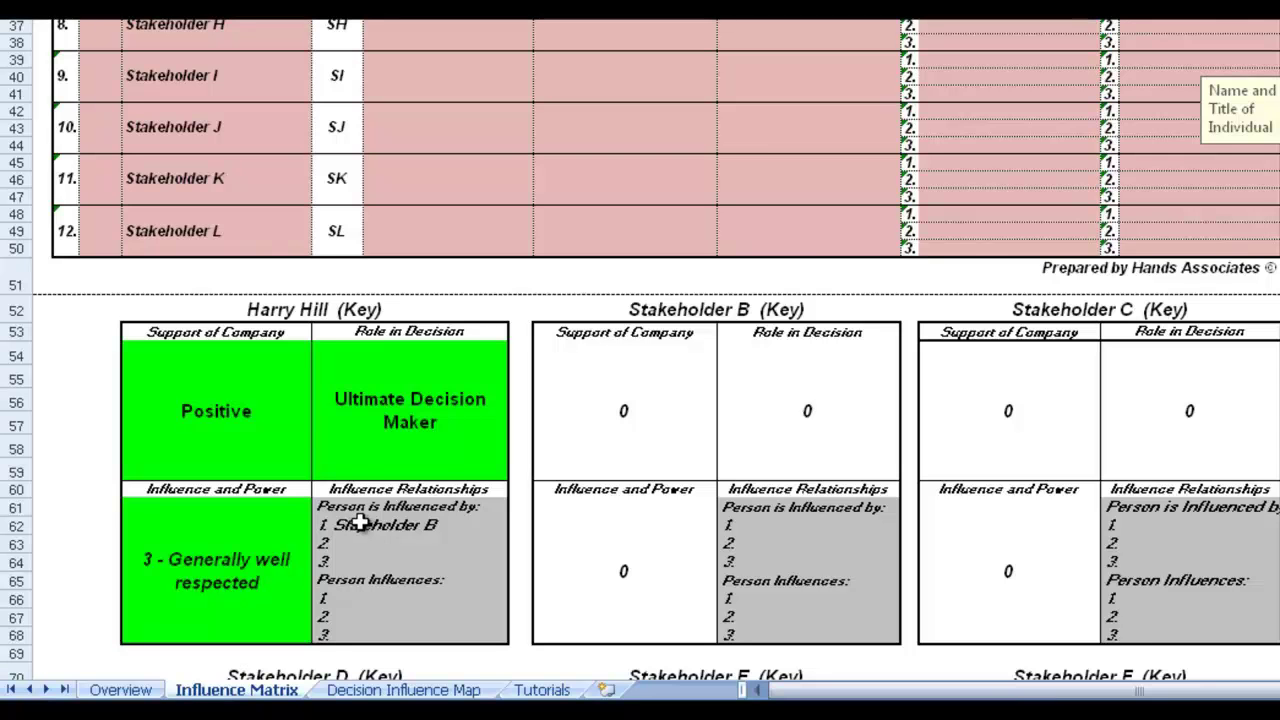
scroll(500, 543, up, 3)
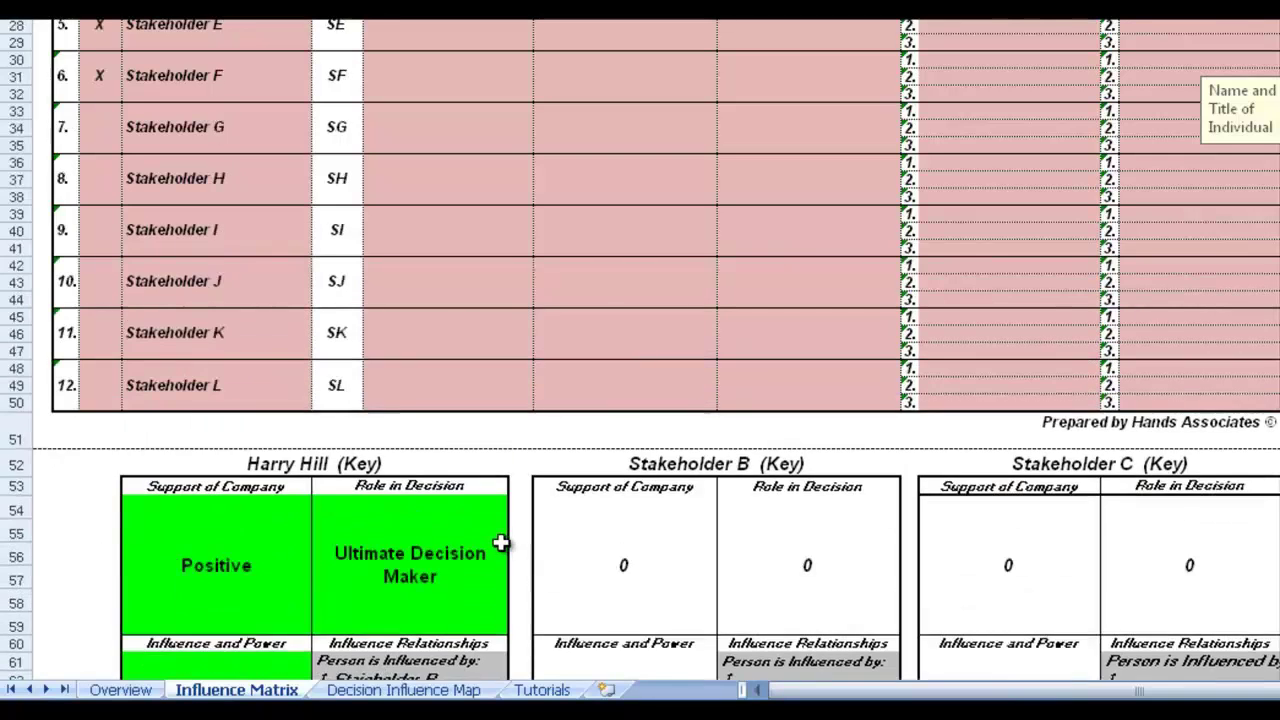
scroll(500, 543, up, 7)
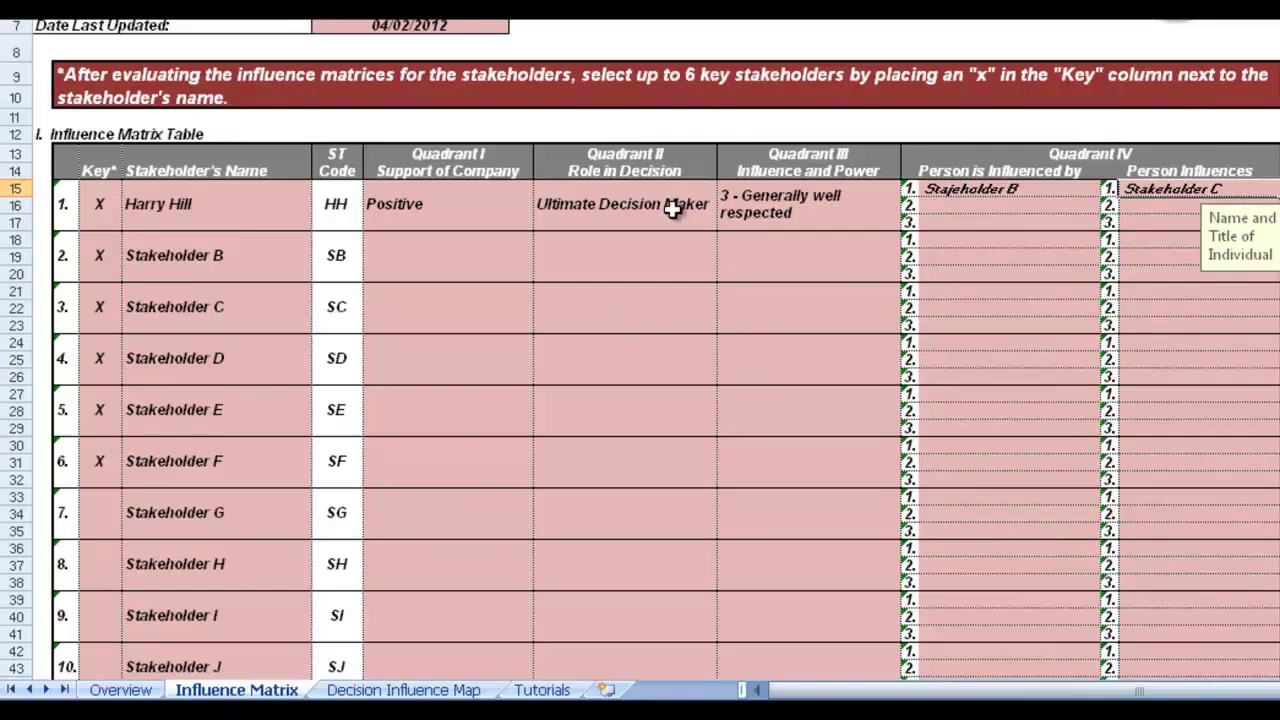
click(594, 205)
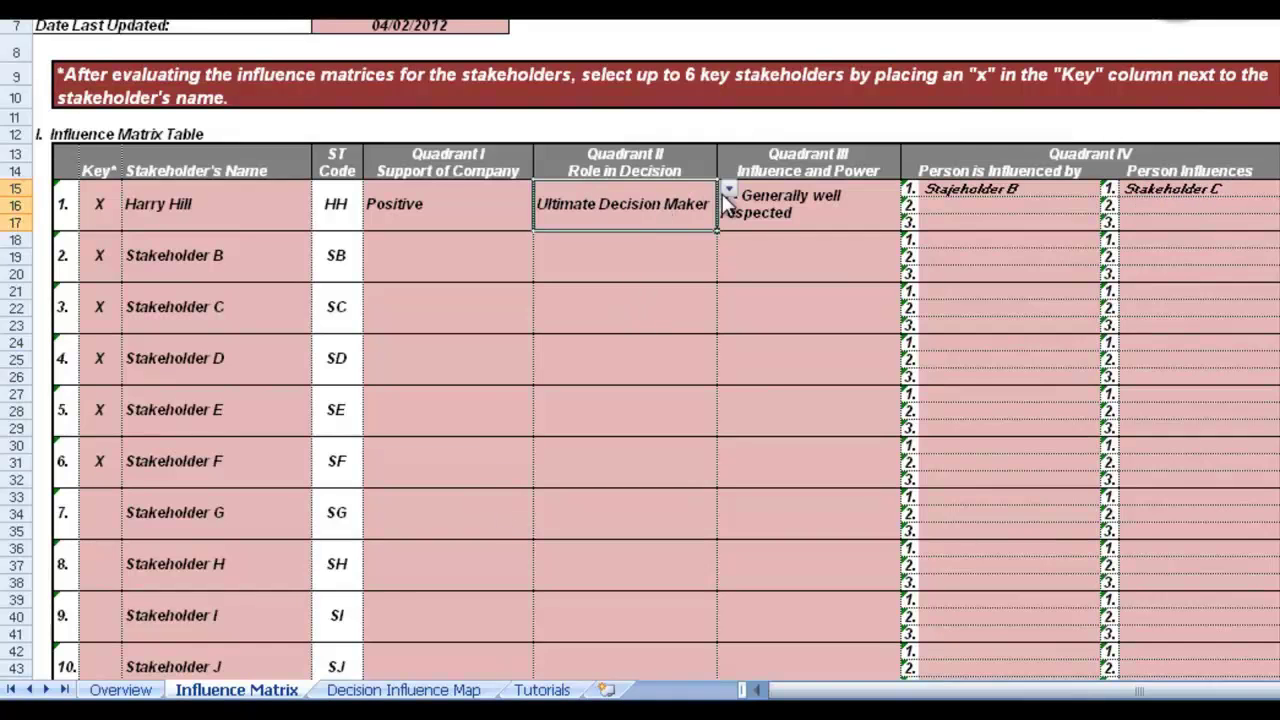
click(728, 192)
click(634, 222)
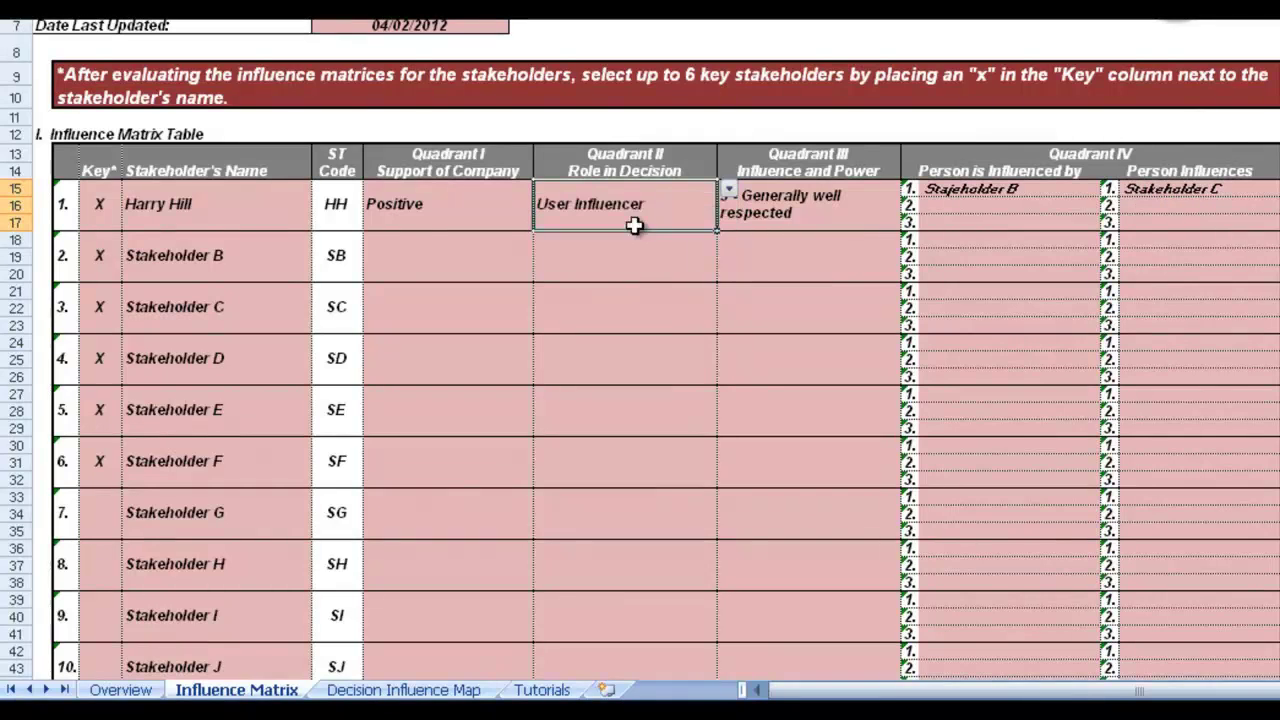
scroll(634, 226, down, 10)
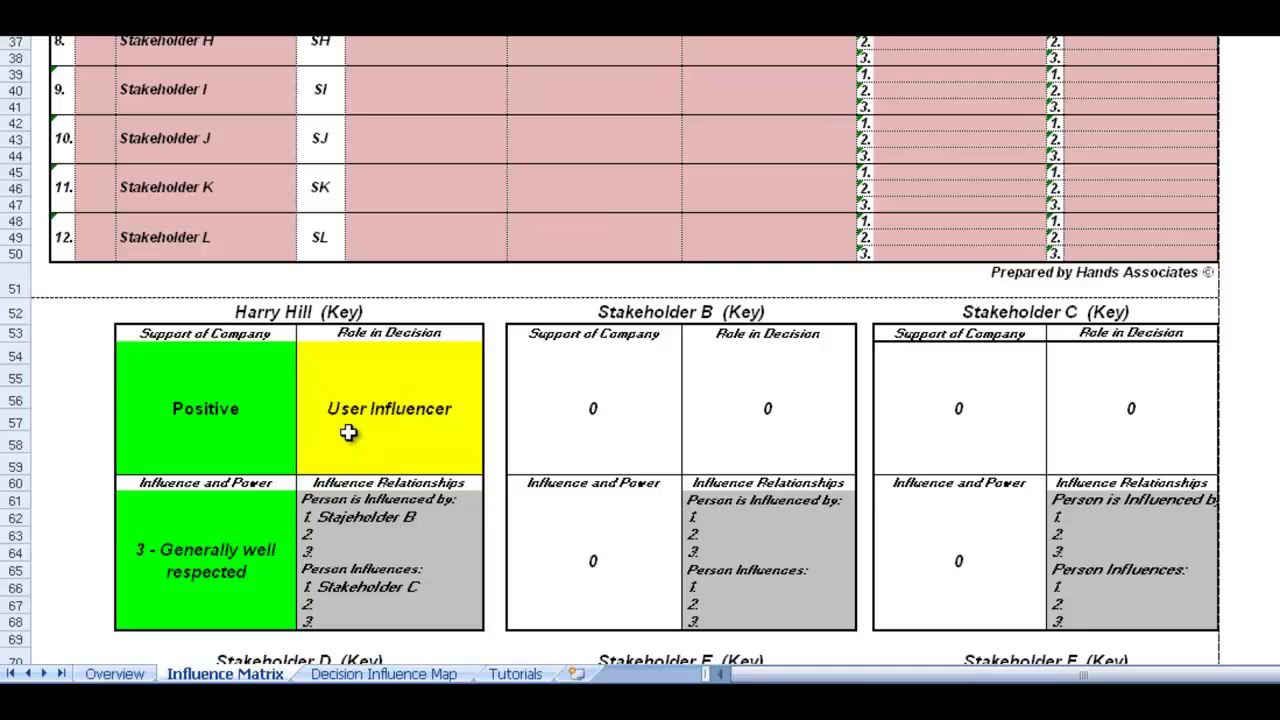
scroll(394, 391, up, 12)
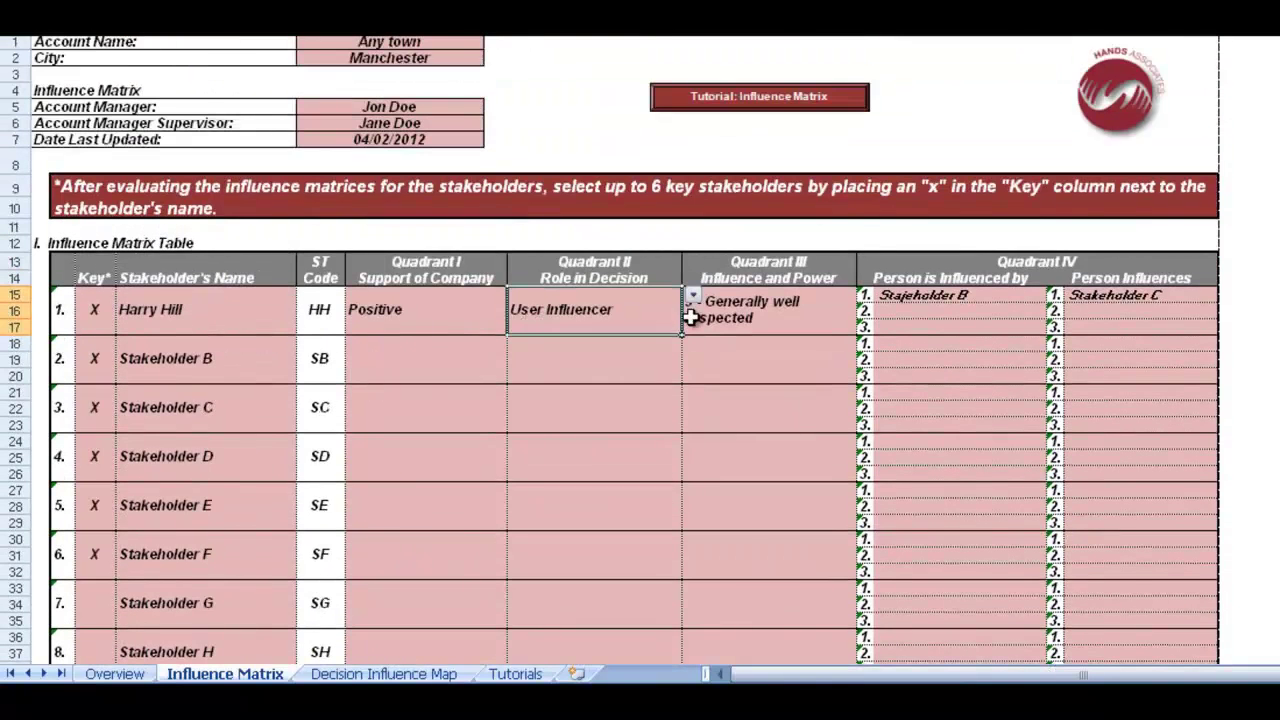
click(692, 296)
click(618, 311)
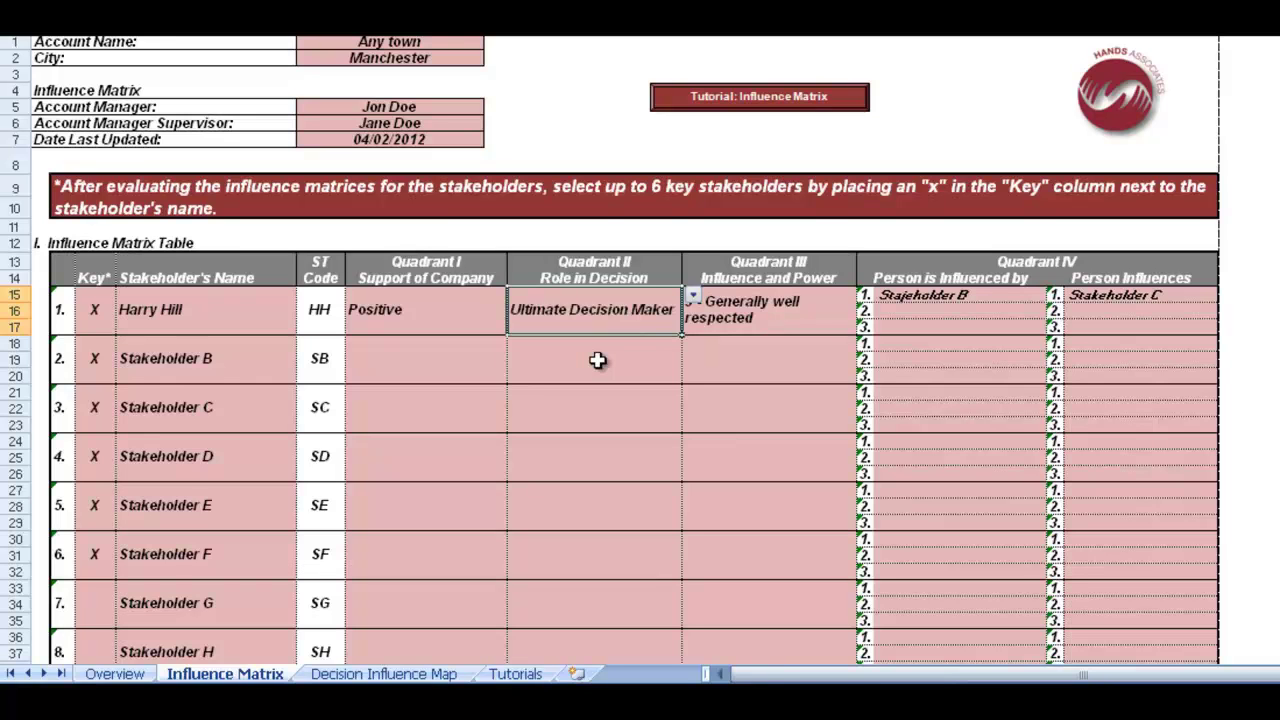
scroll(600, 363, down, 5)
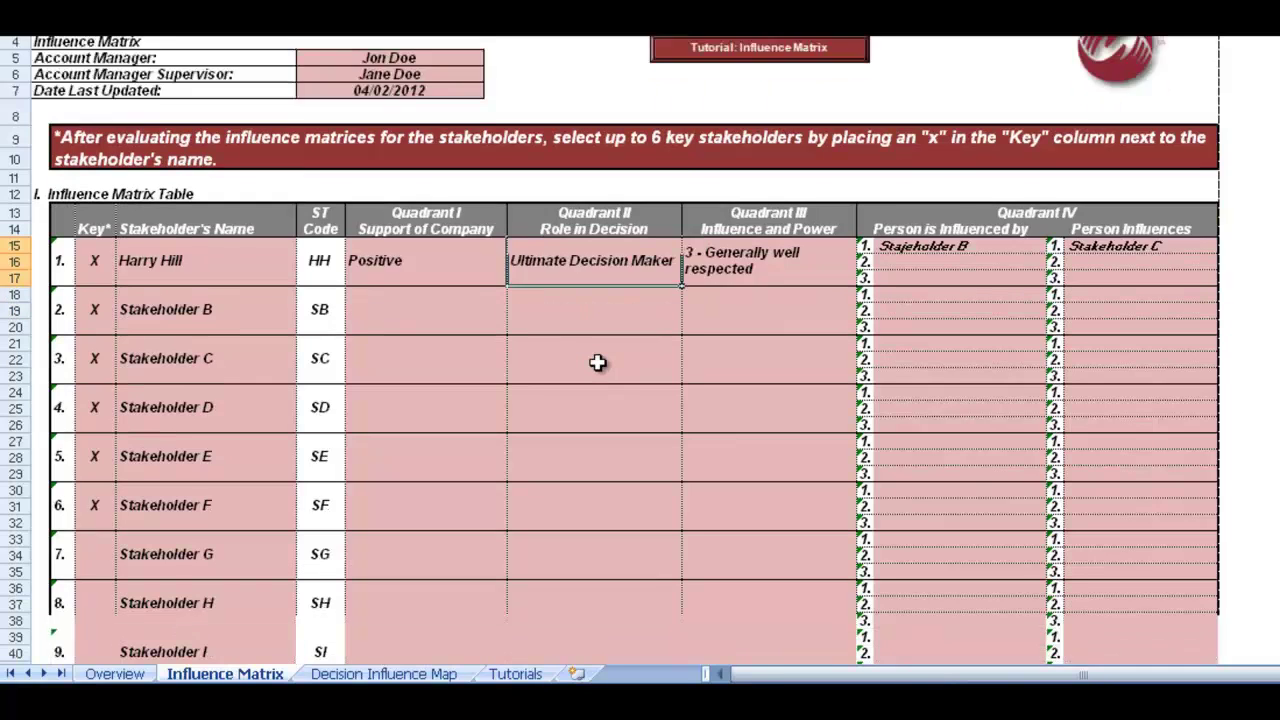
scroll(305, 239, up, 5)
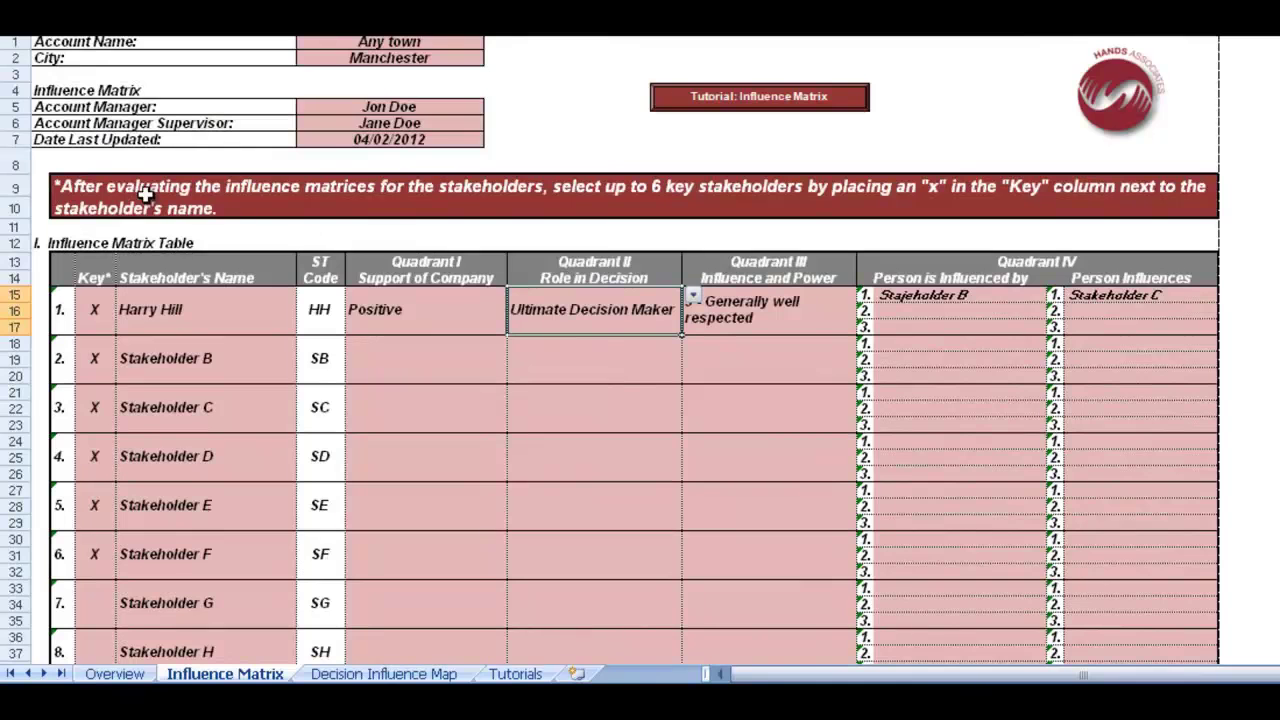
key(alt+f)
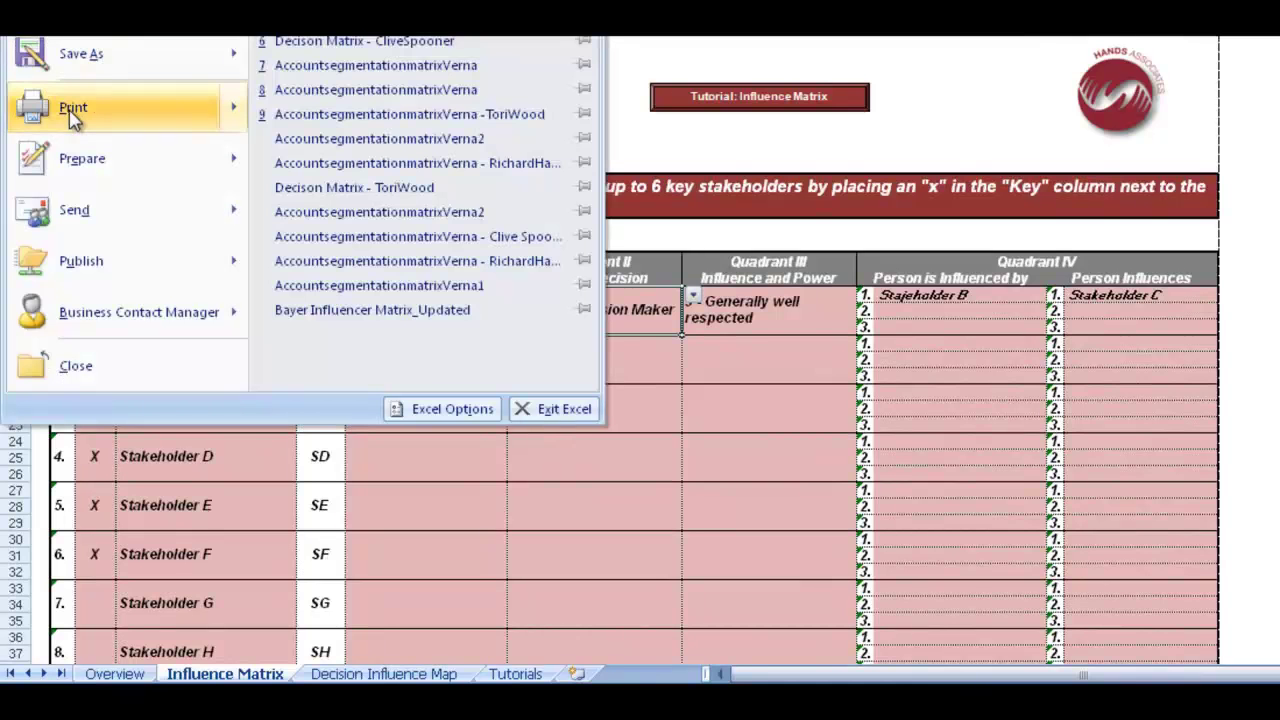
mouse_move(100, 107)
click(335, 58)
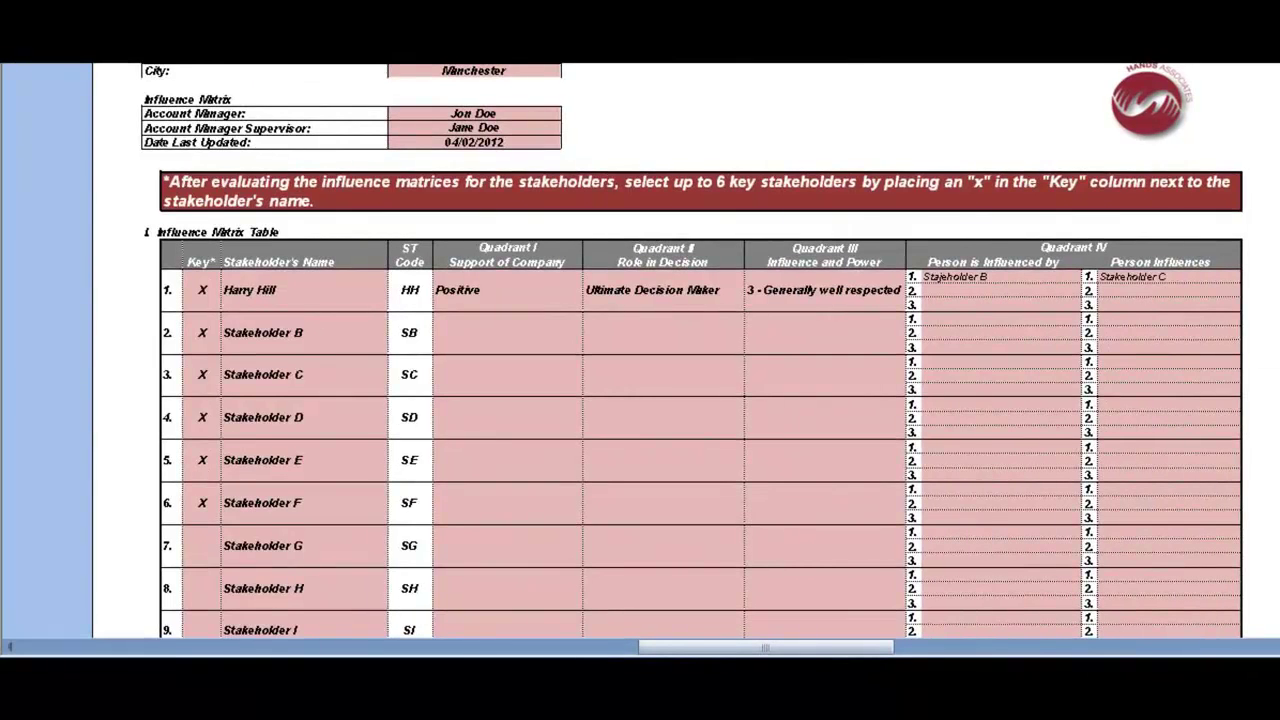
scroll(672, 312, down, 5)
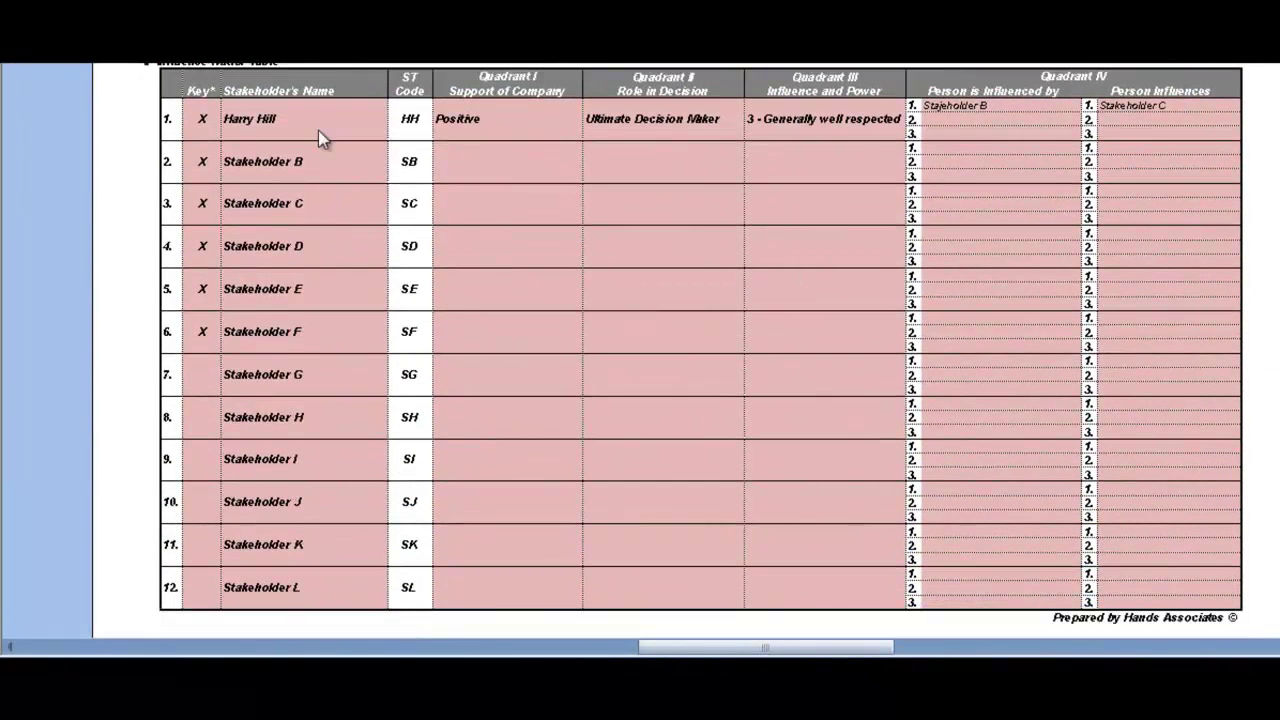
scroll(700, 340, down, 3)
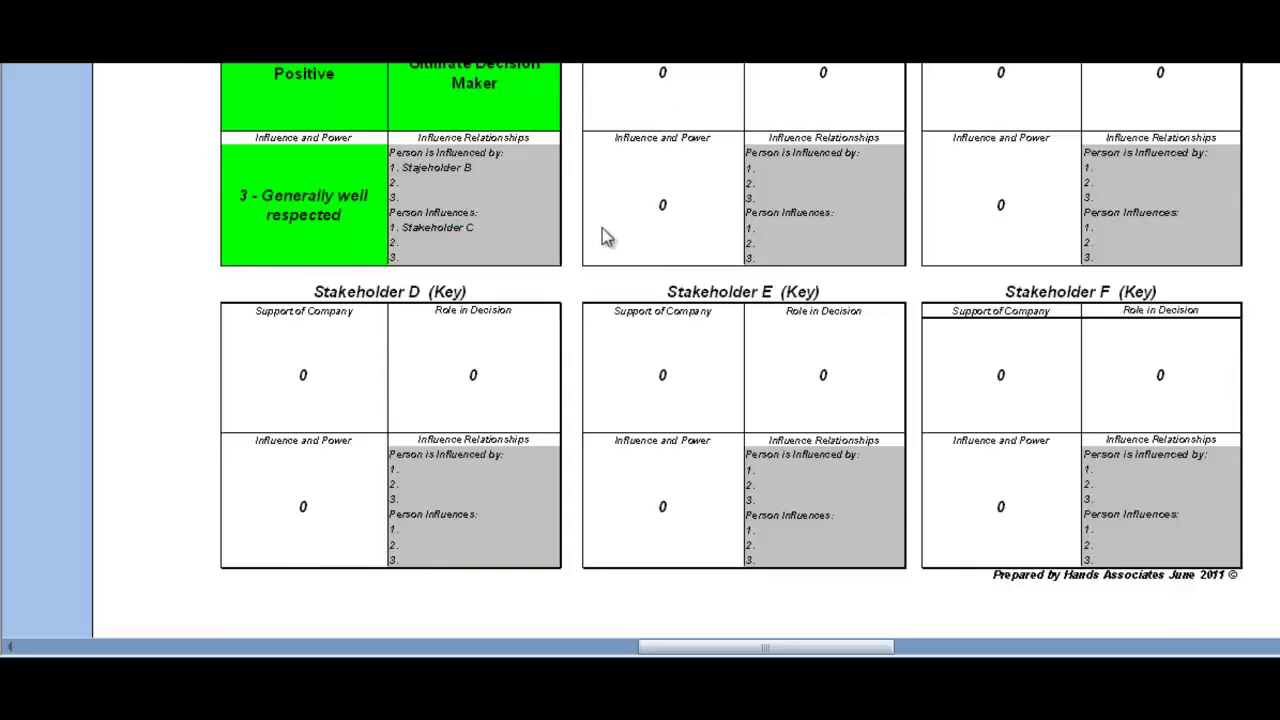
scroll(602, 229, up, 3)
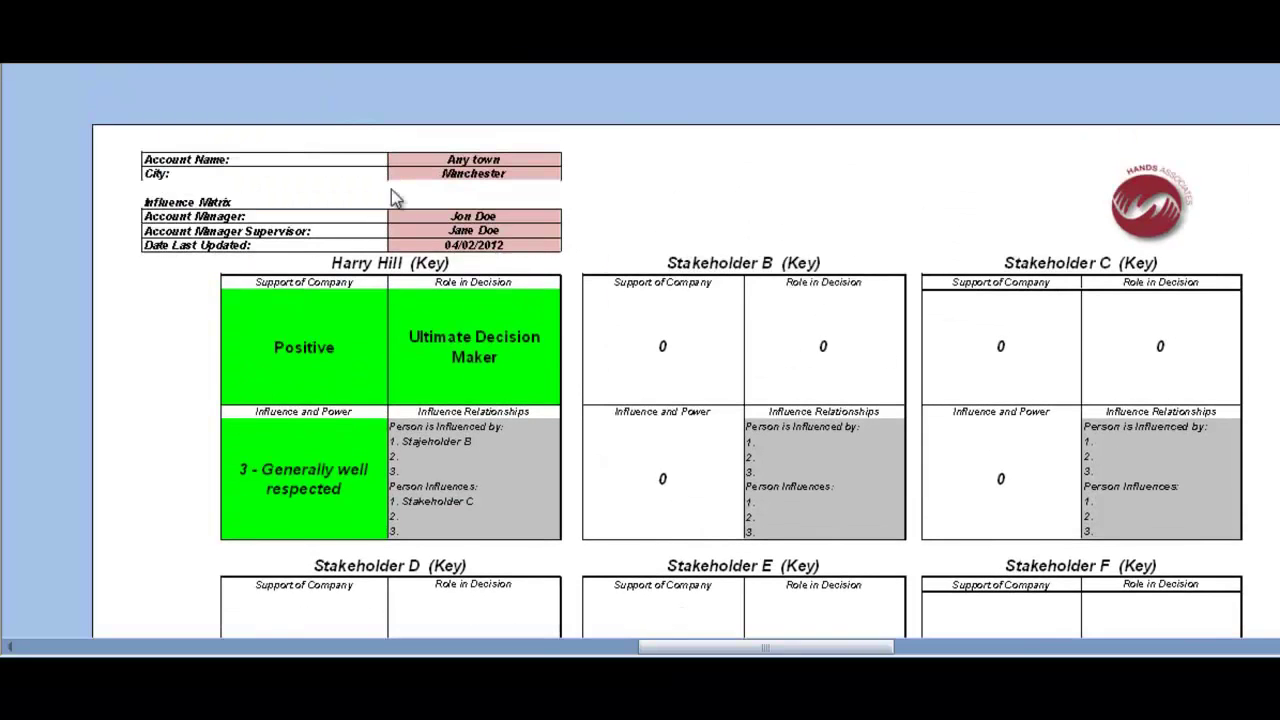
key(Escape)
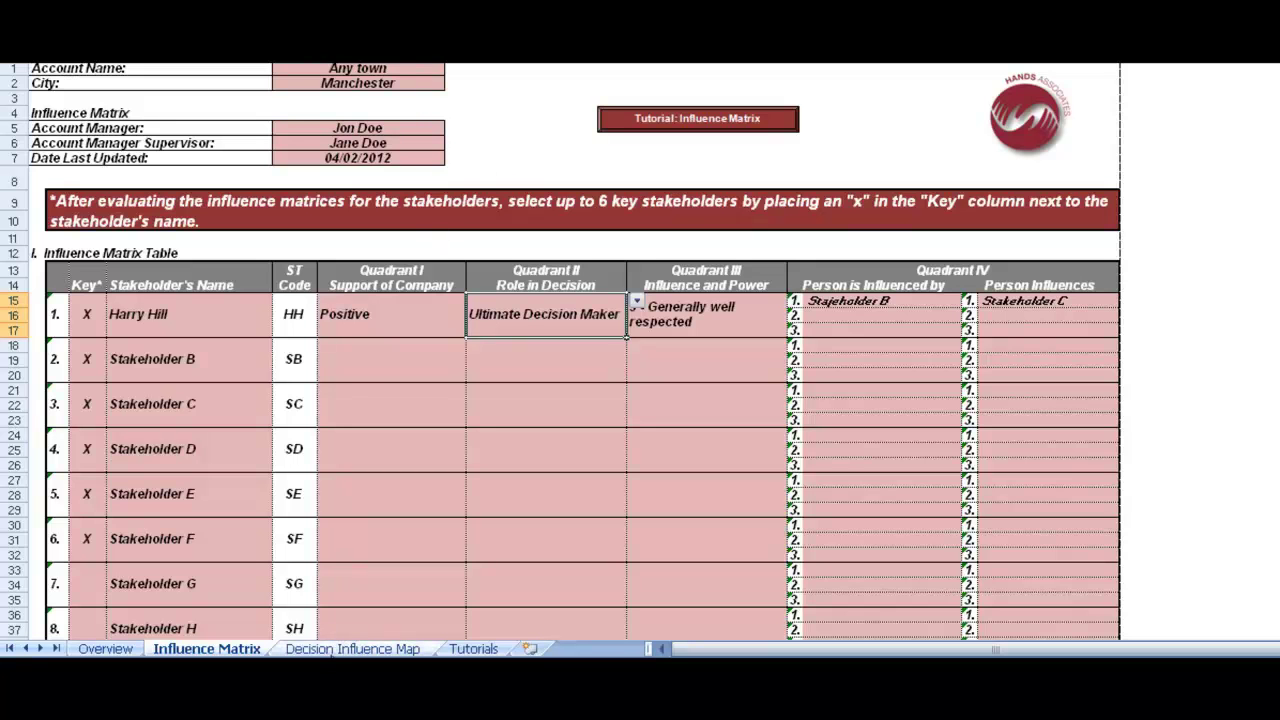
Switch to the Decision Influence Map sheet
click(330, 649)
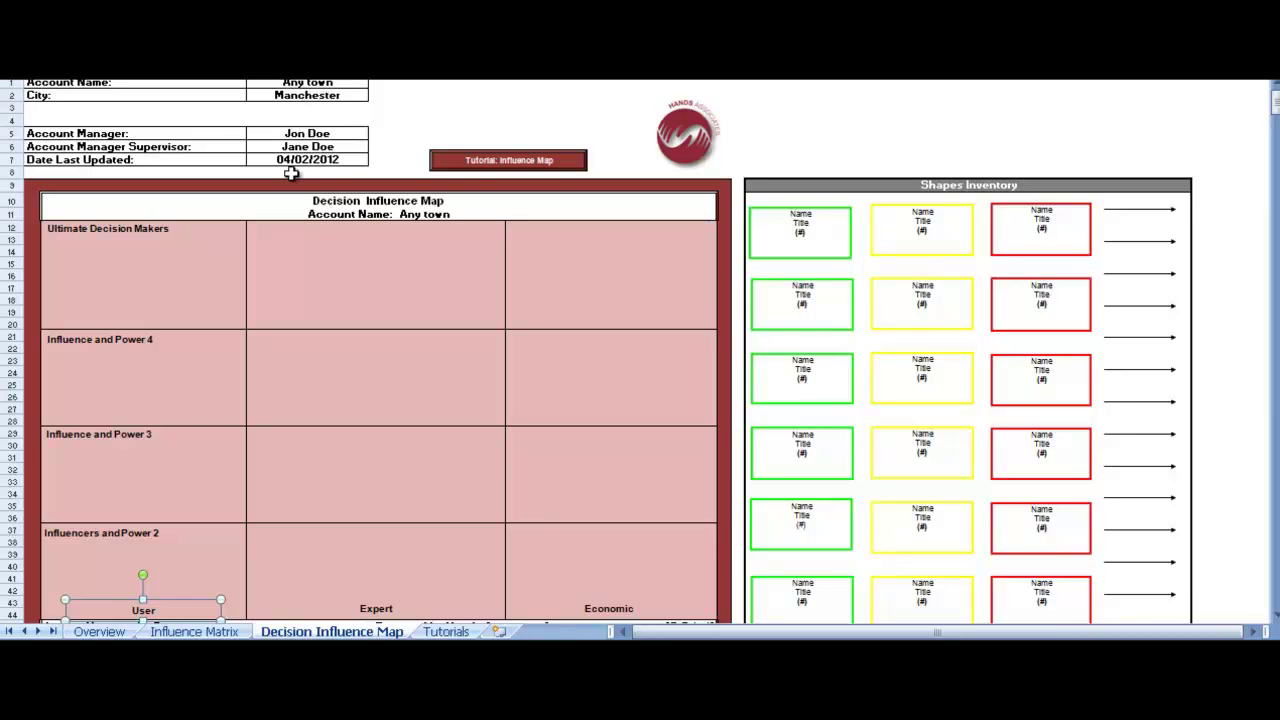
click(481, 163)
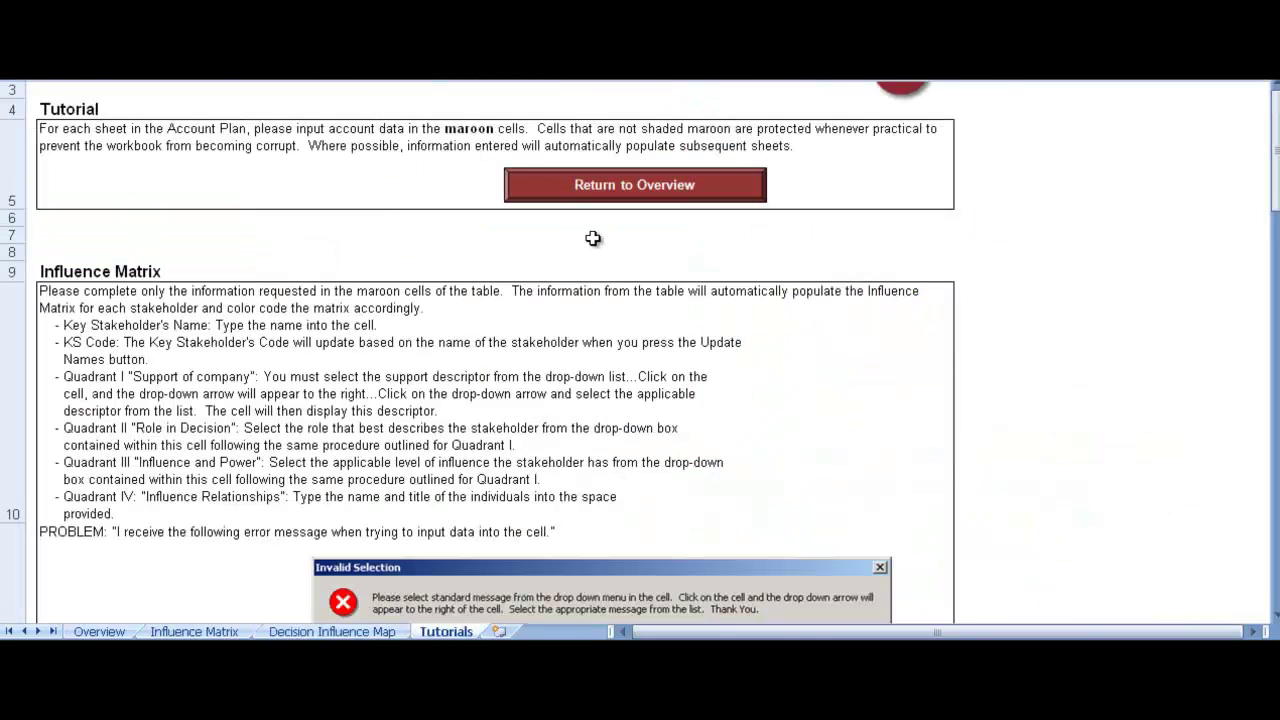
key(ctrl+Page_Up)
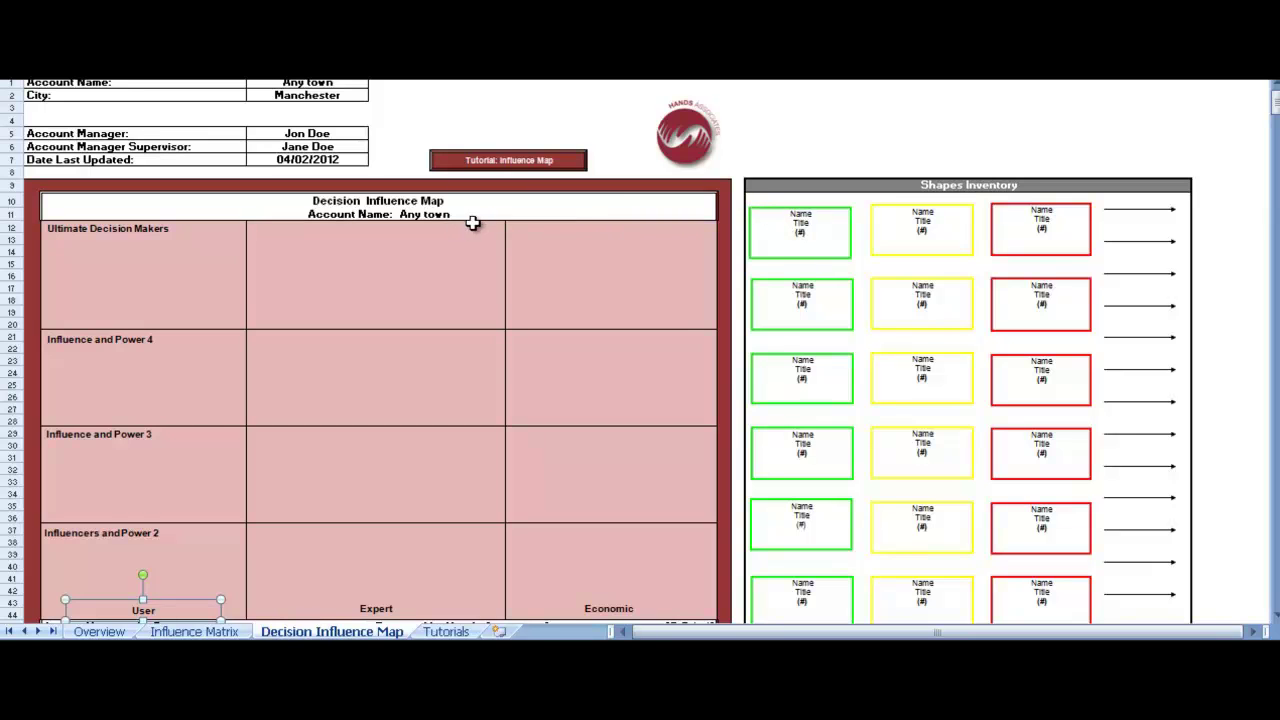
Put the decision maker's name and the role code UDM in the top-left green inventory box
click(806, 218)
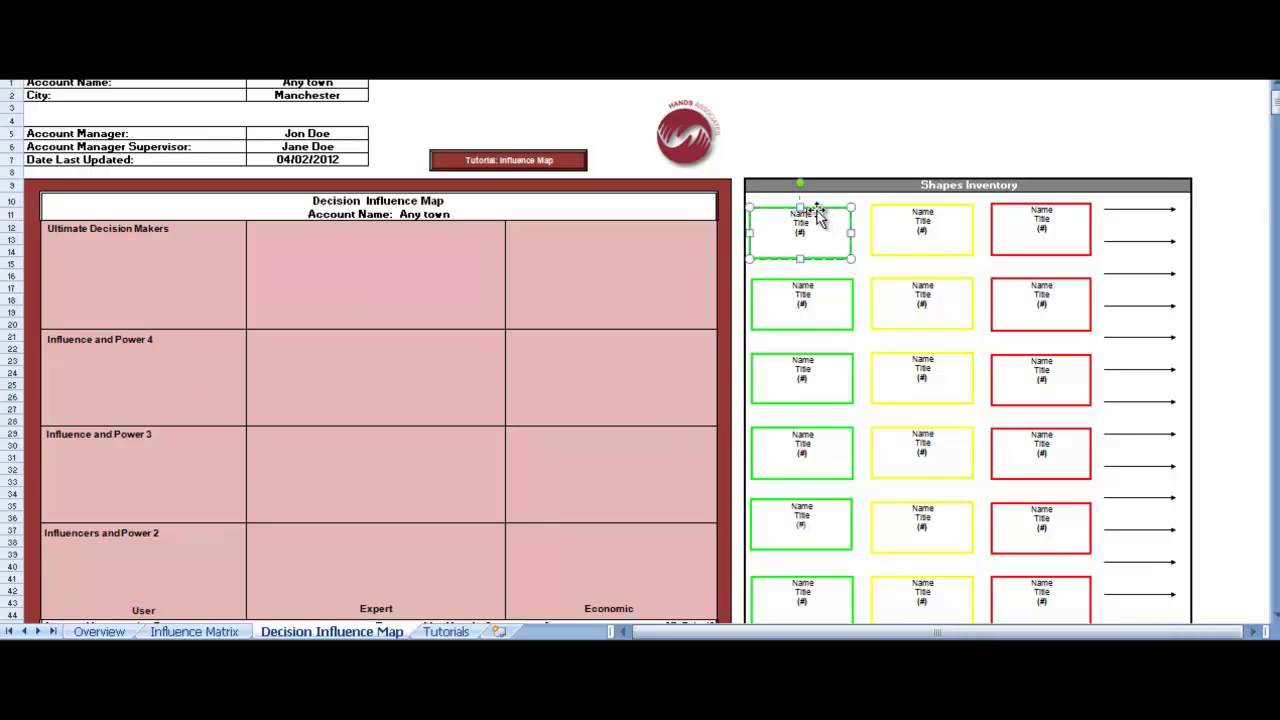
double_click(799, 215)
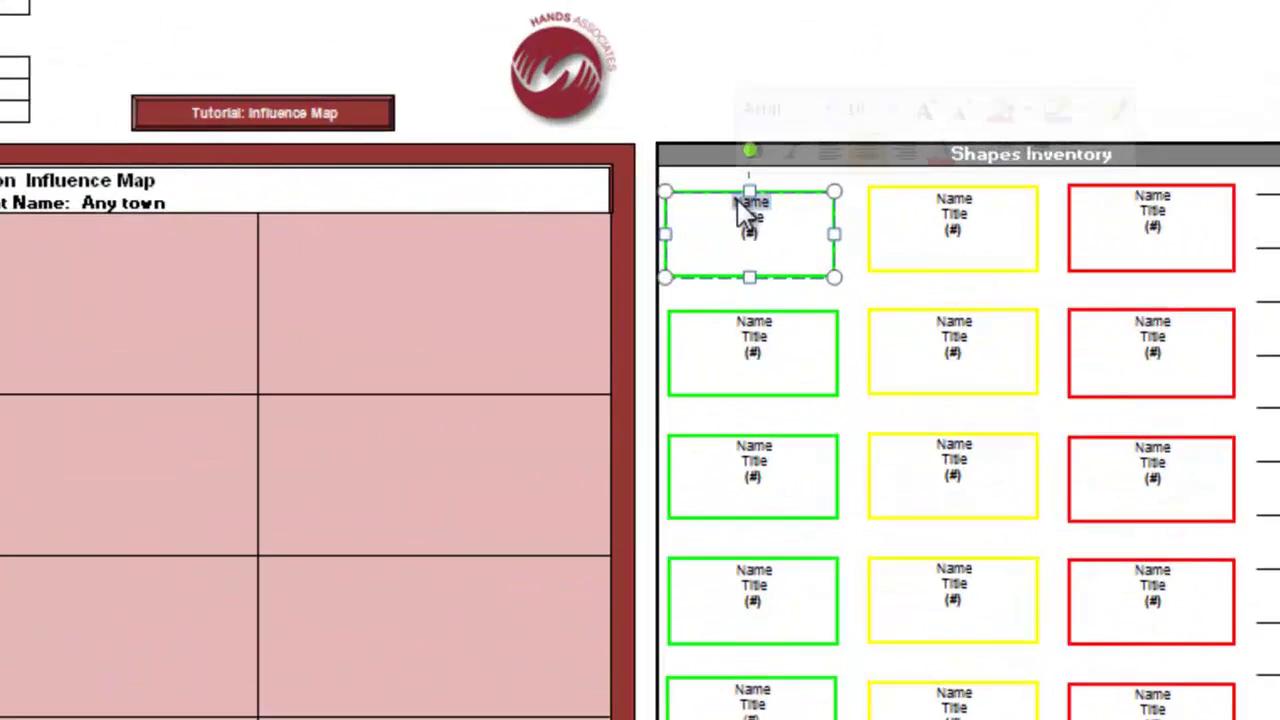
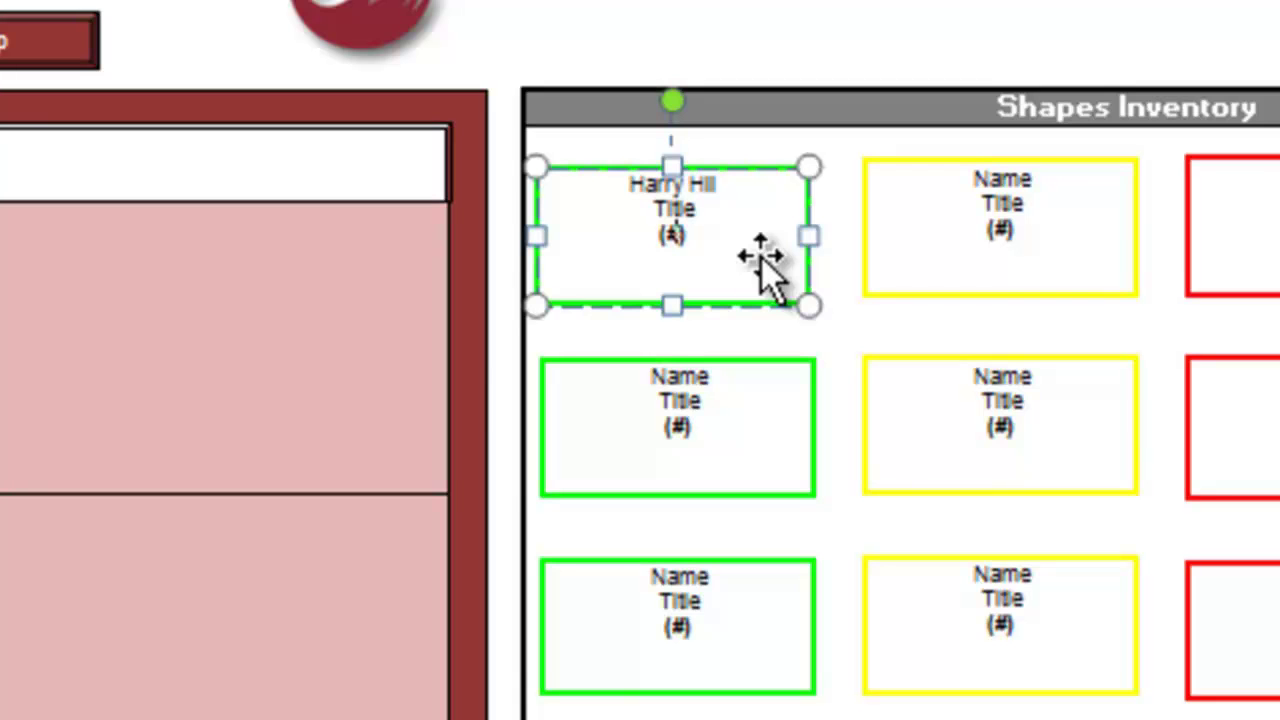
text(UDM)
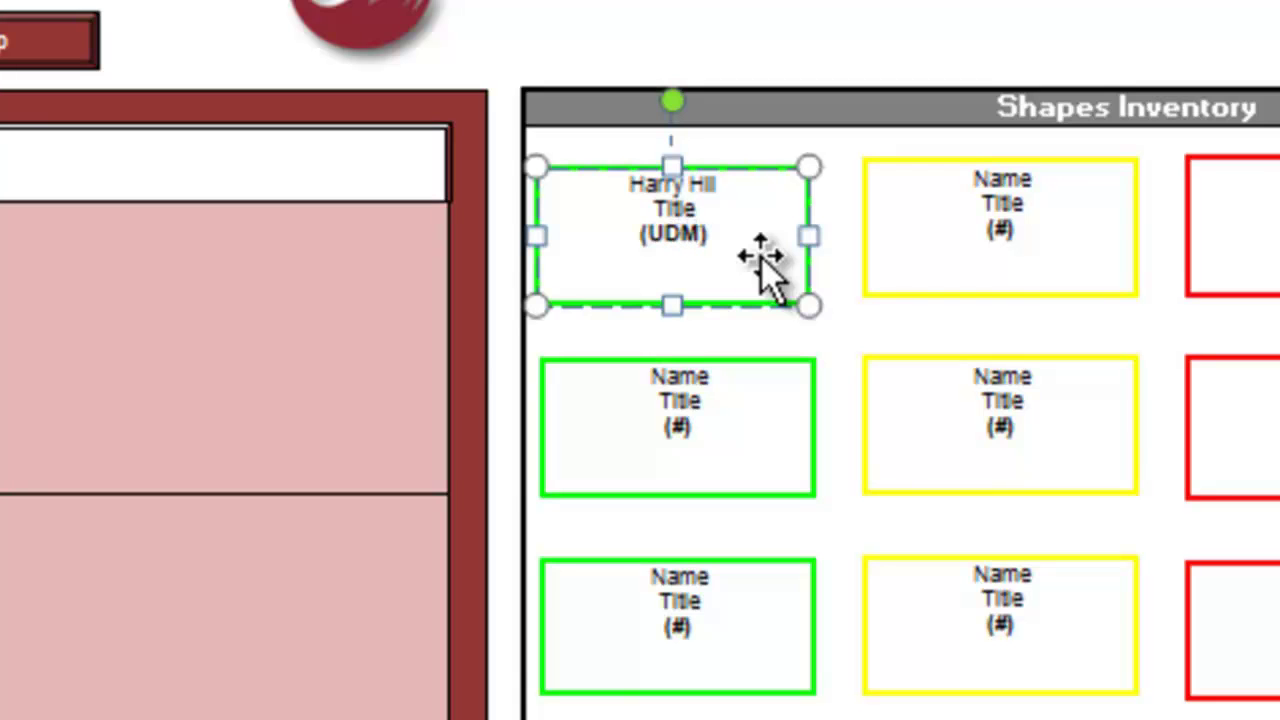
click(750, 178)
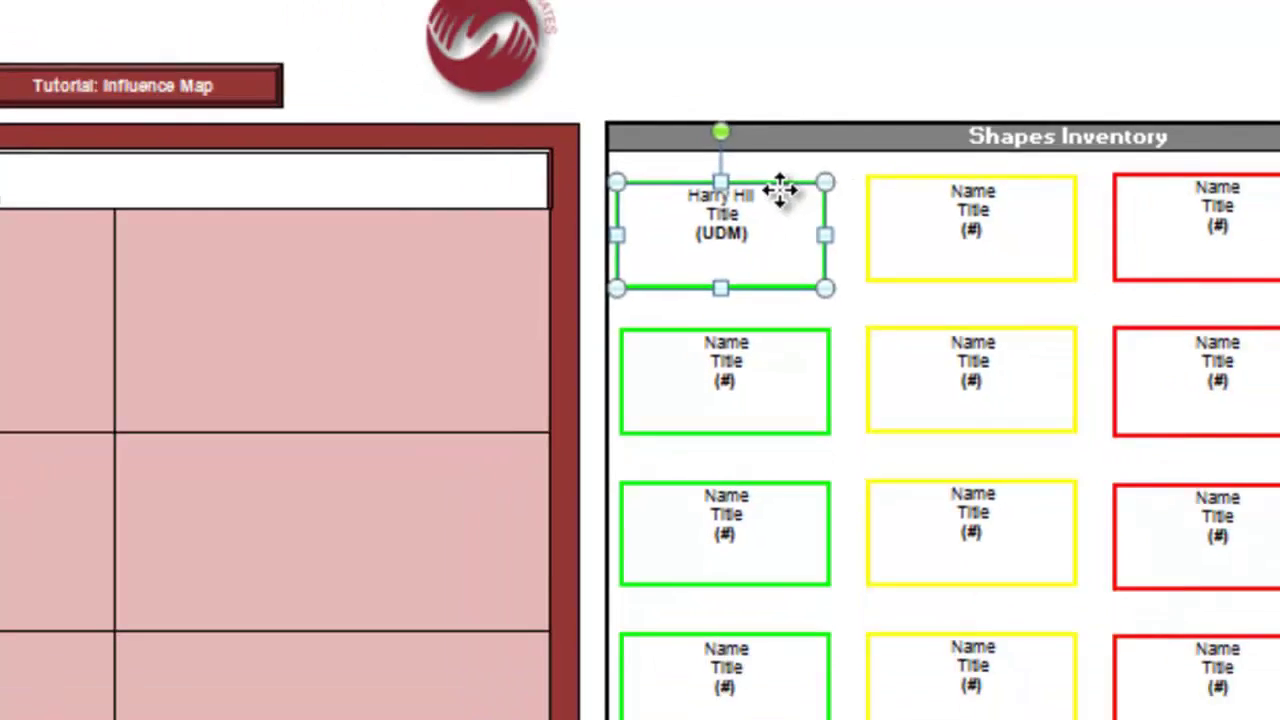
Move the green box to Ultimate Decision Makers under Expert and delete its Title line
drag(750, 178, 0, 254)
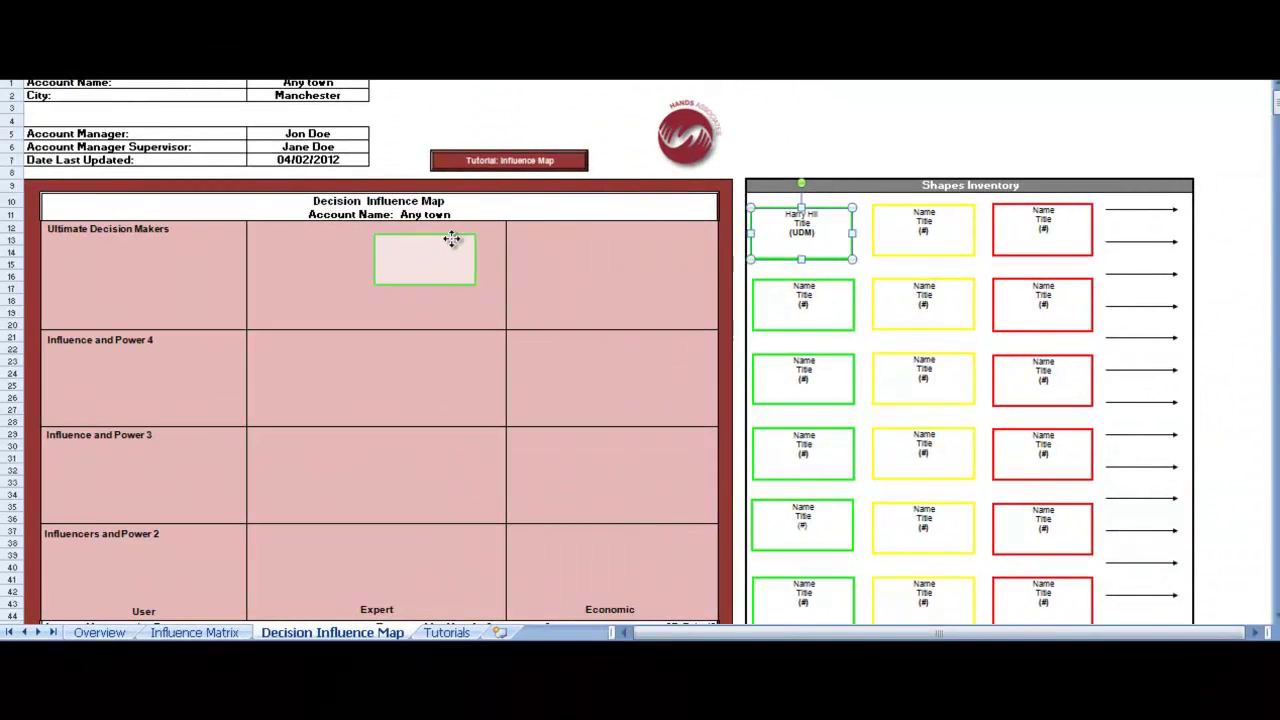
drag(452, 238, 406, 245)
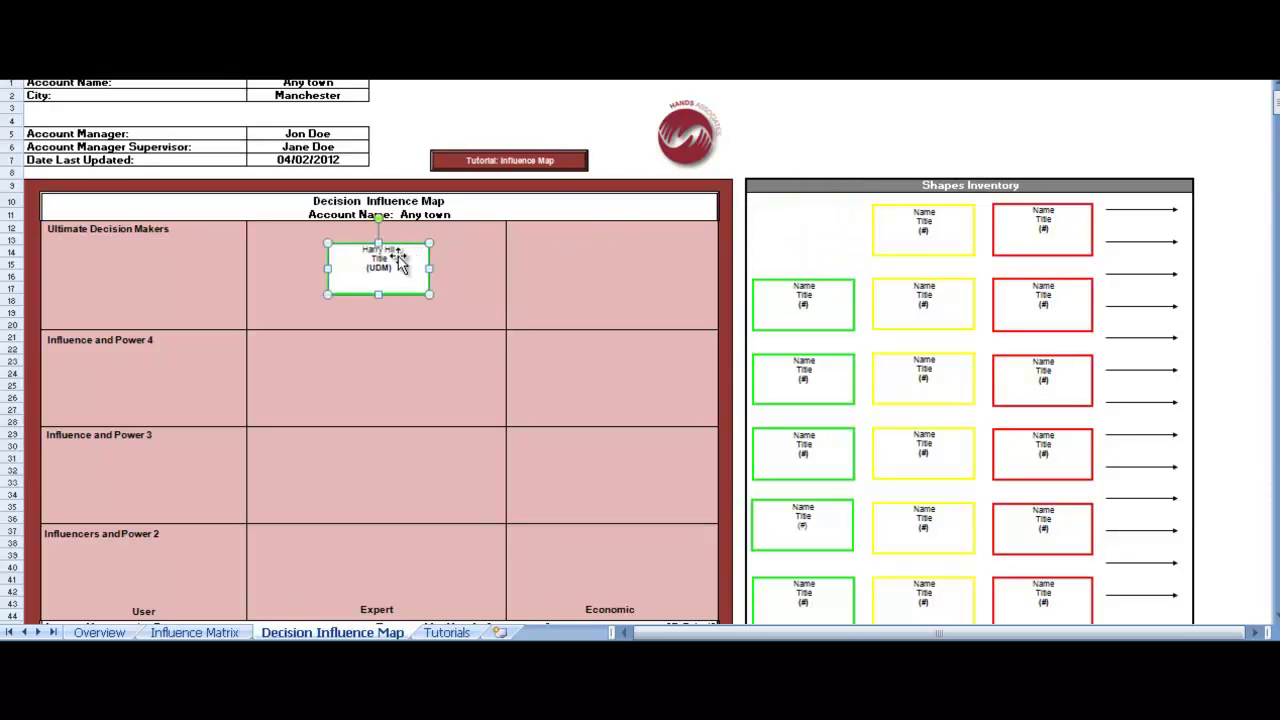
double_click(380, 258)
key(Delete)
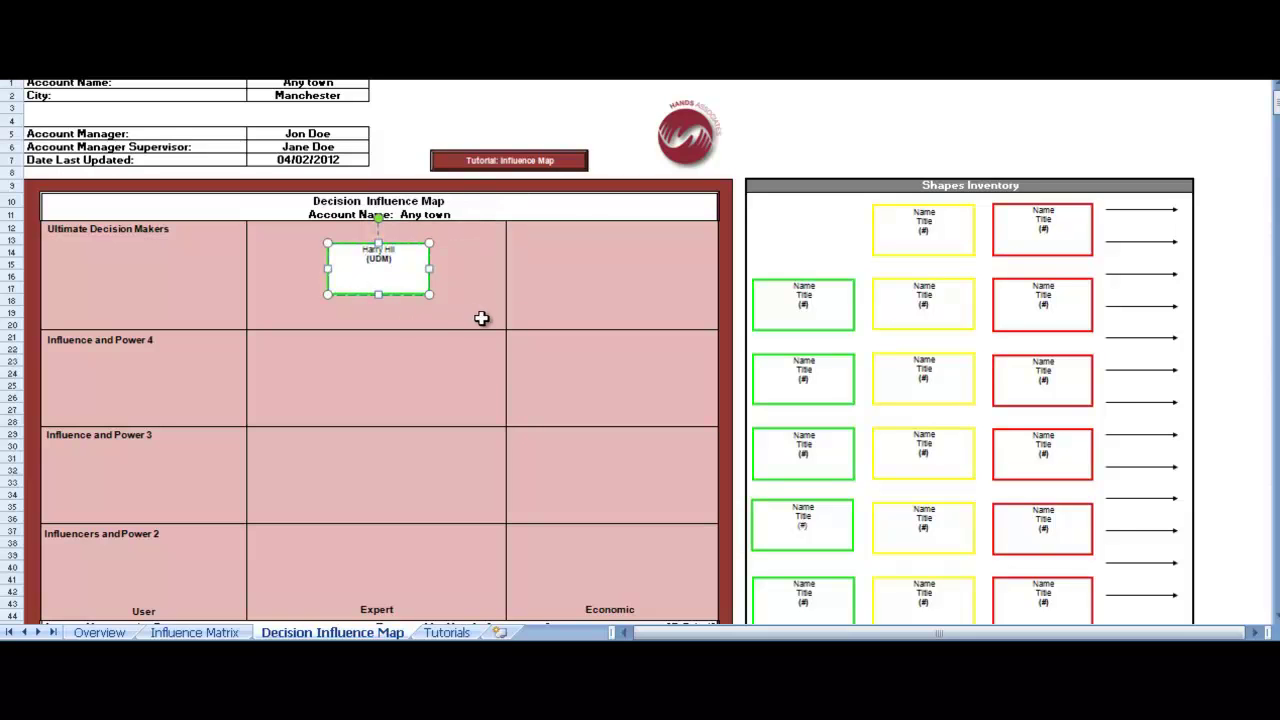
click(775, 282)
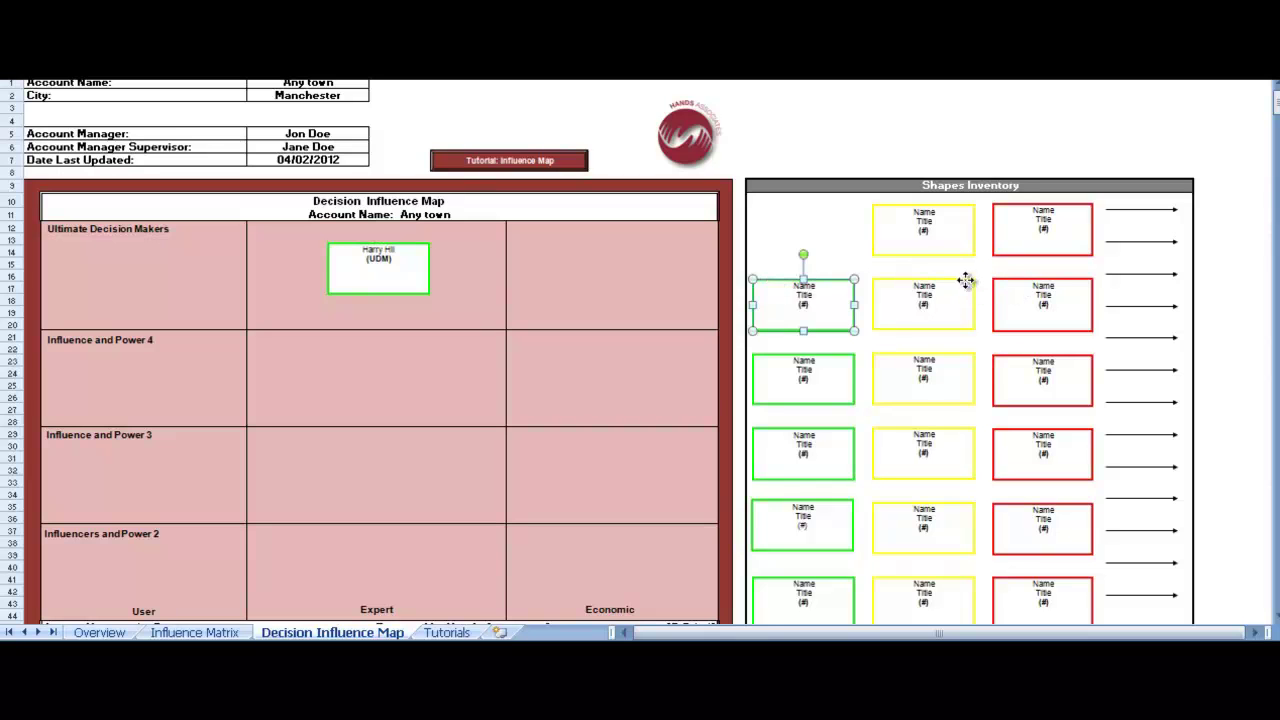
Place a yellow box in Influence and Power 4 under Economic and link it by an arrow
drag(962, 285, 648, 356)
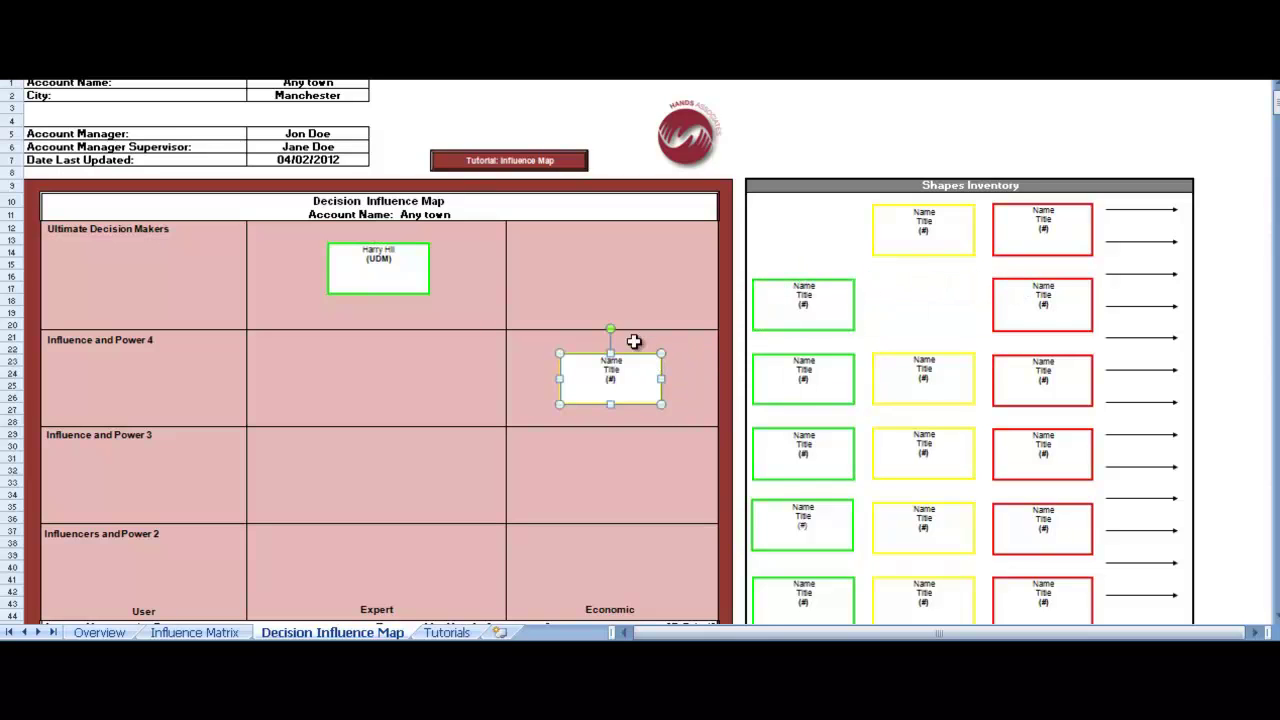
drag(1108, 273, 560, 379)
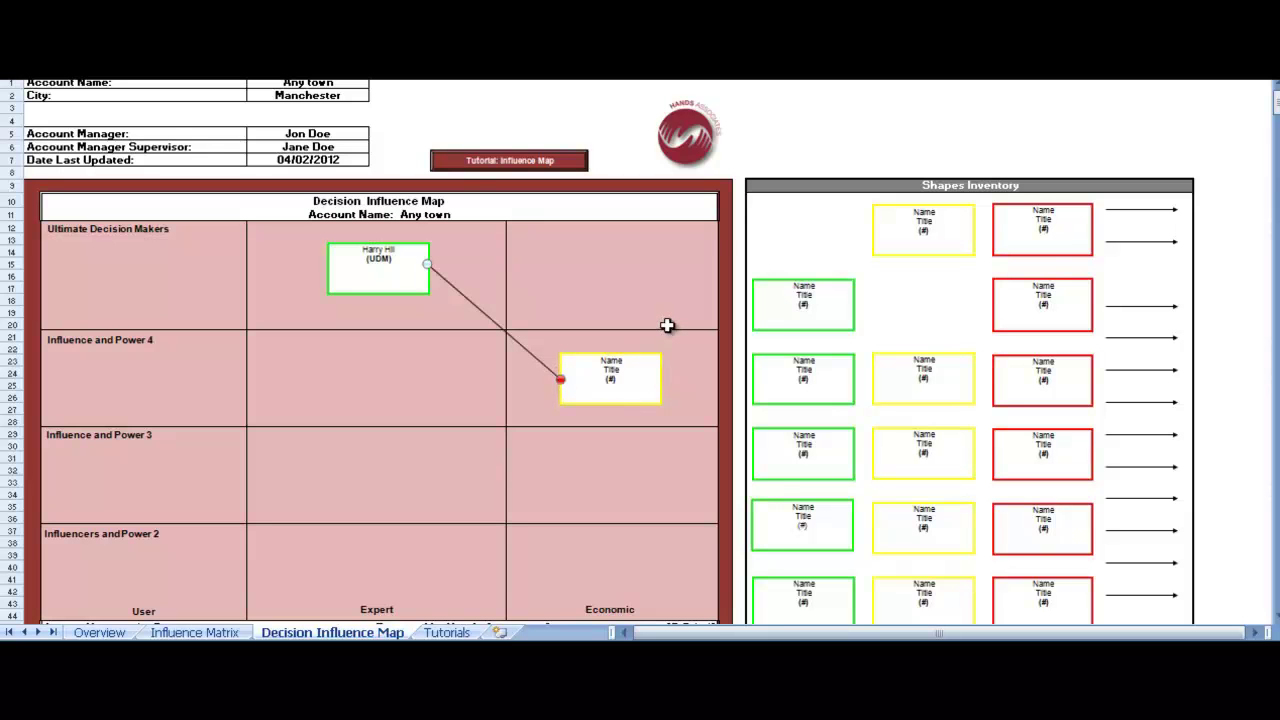
key(alt+f)
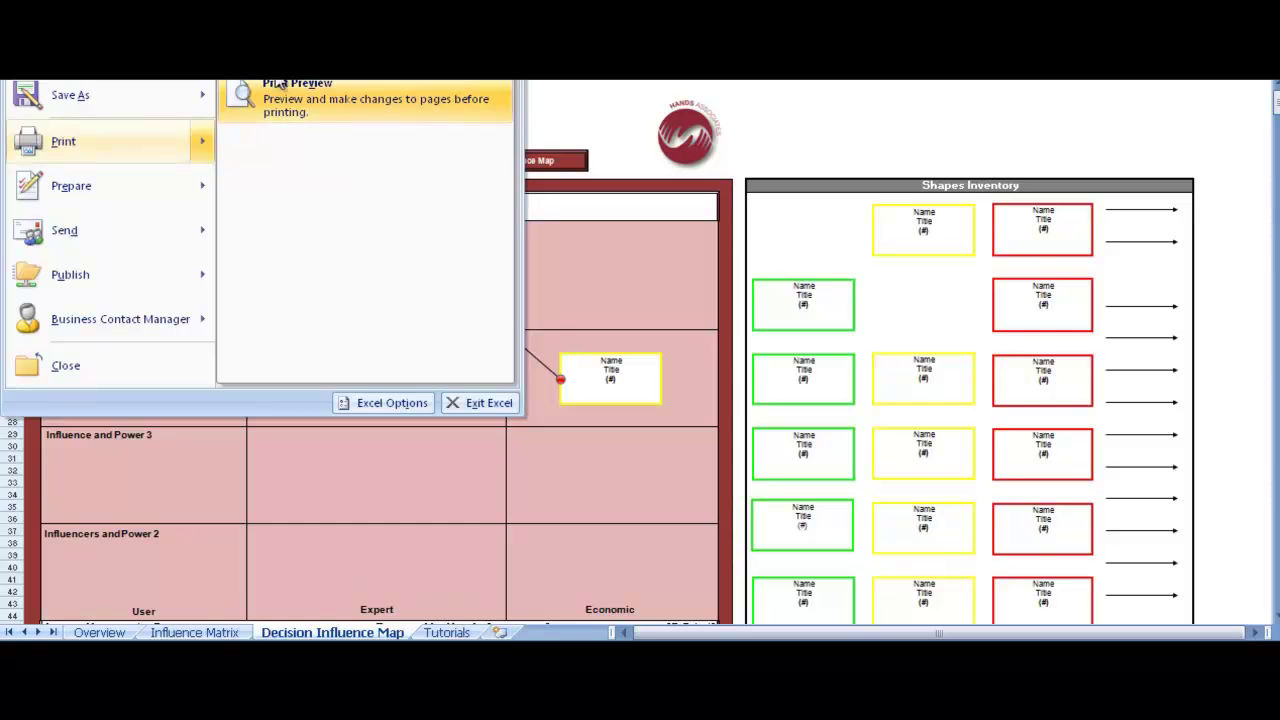
click(278, 87)
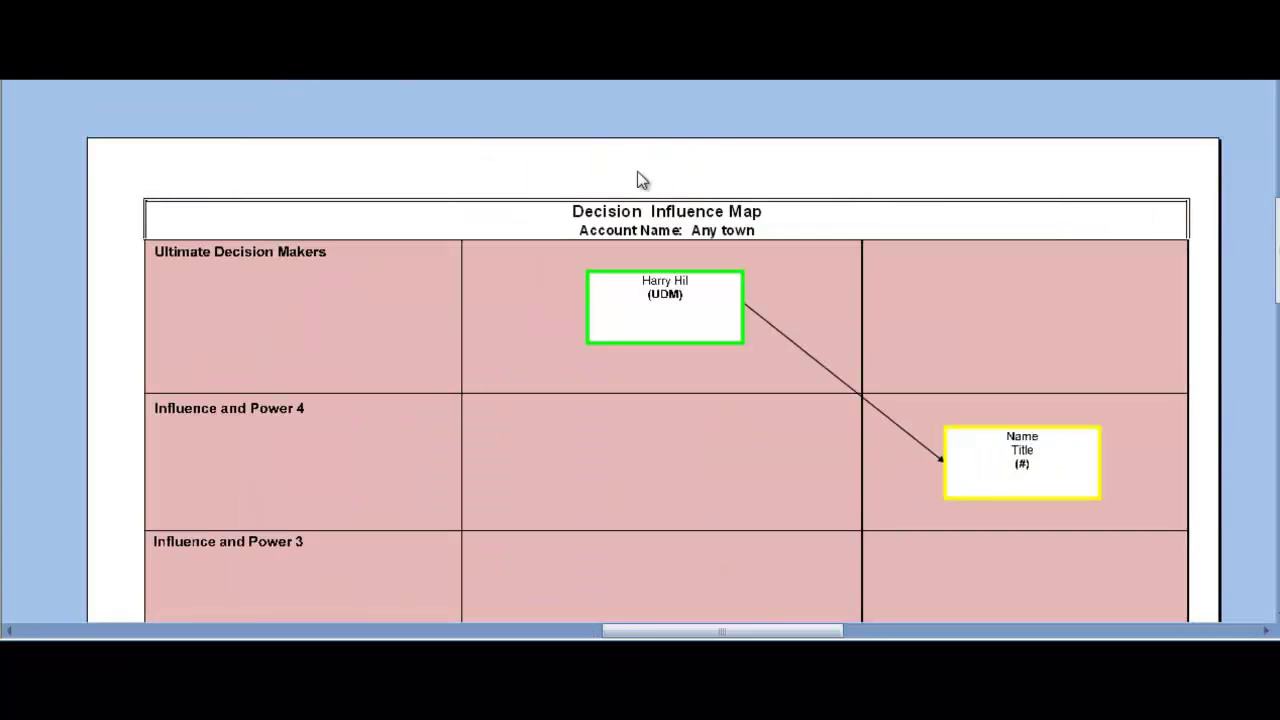
click(341, 110)
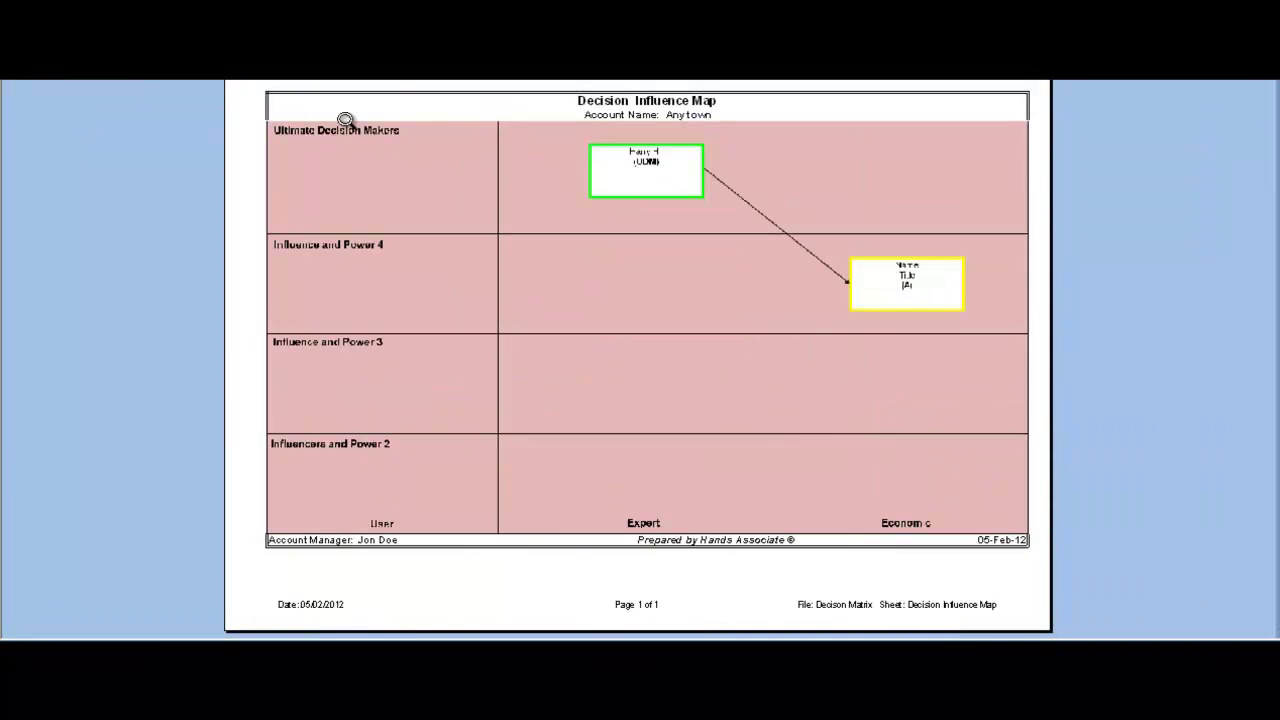
click(543, 200)
scroll(542, 200, down, 5)
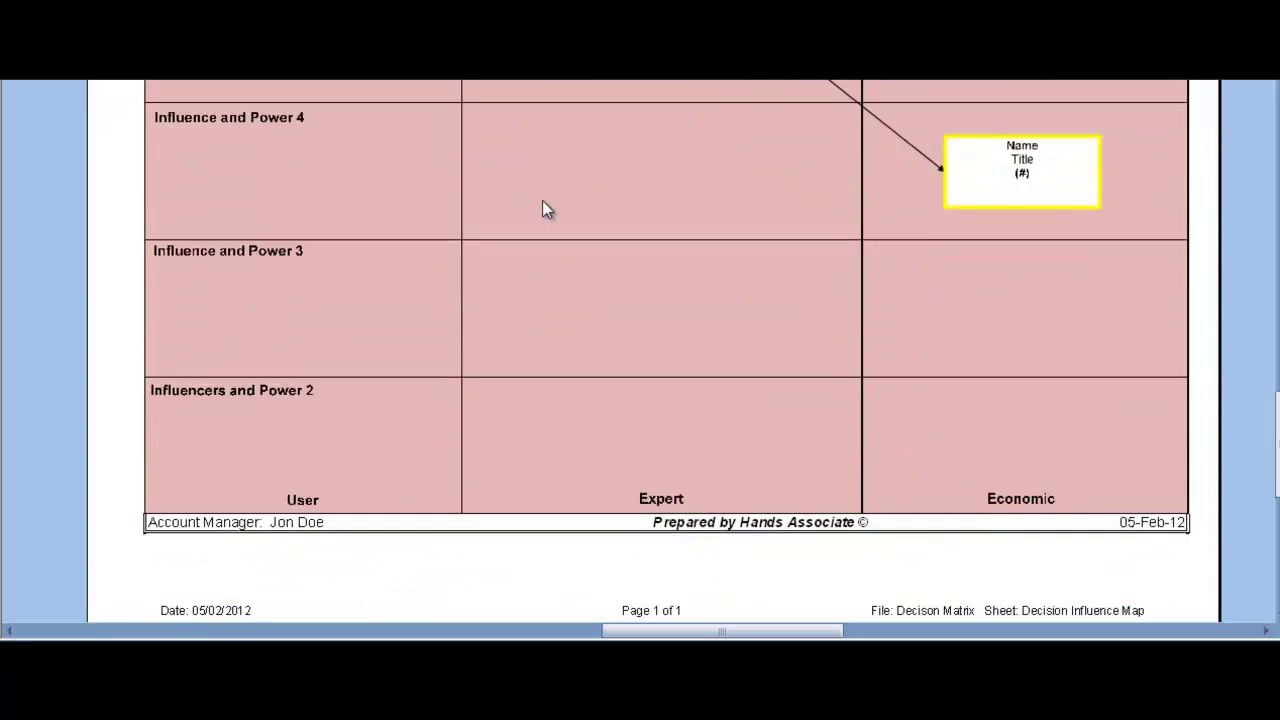
scroll(542, 208, up, 5)
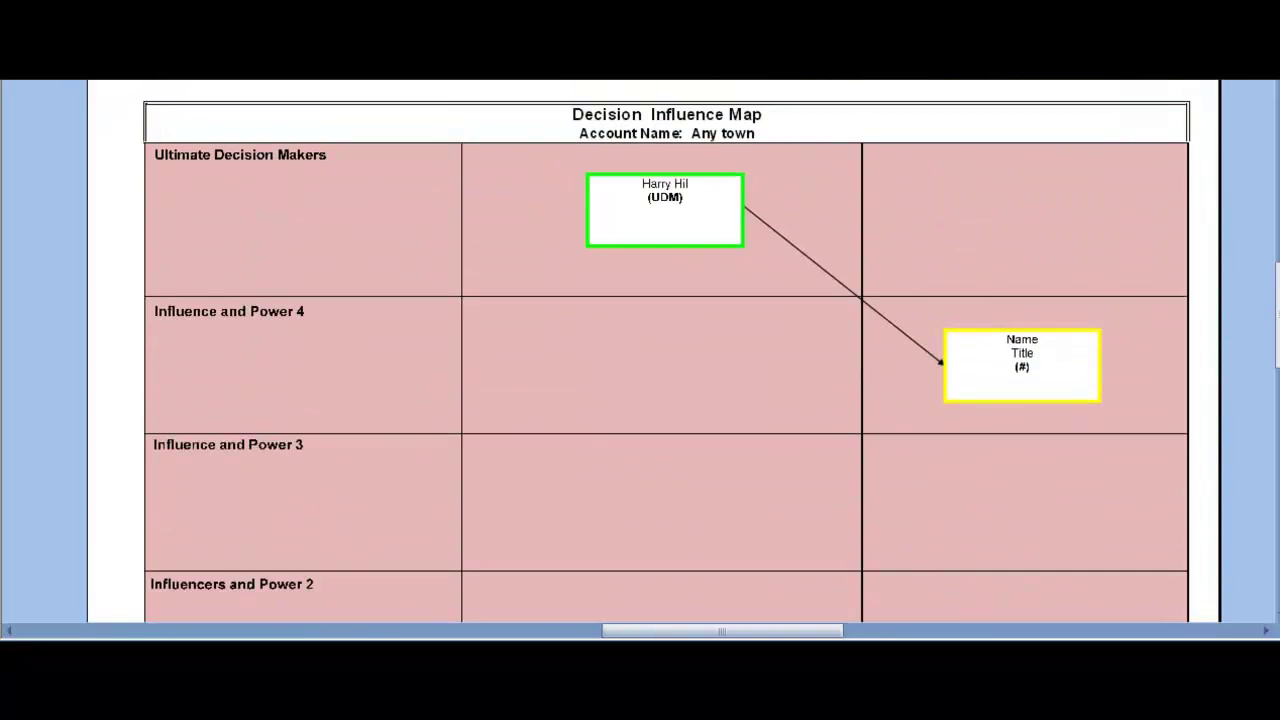
click(326, 137)
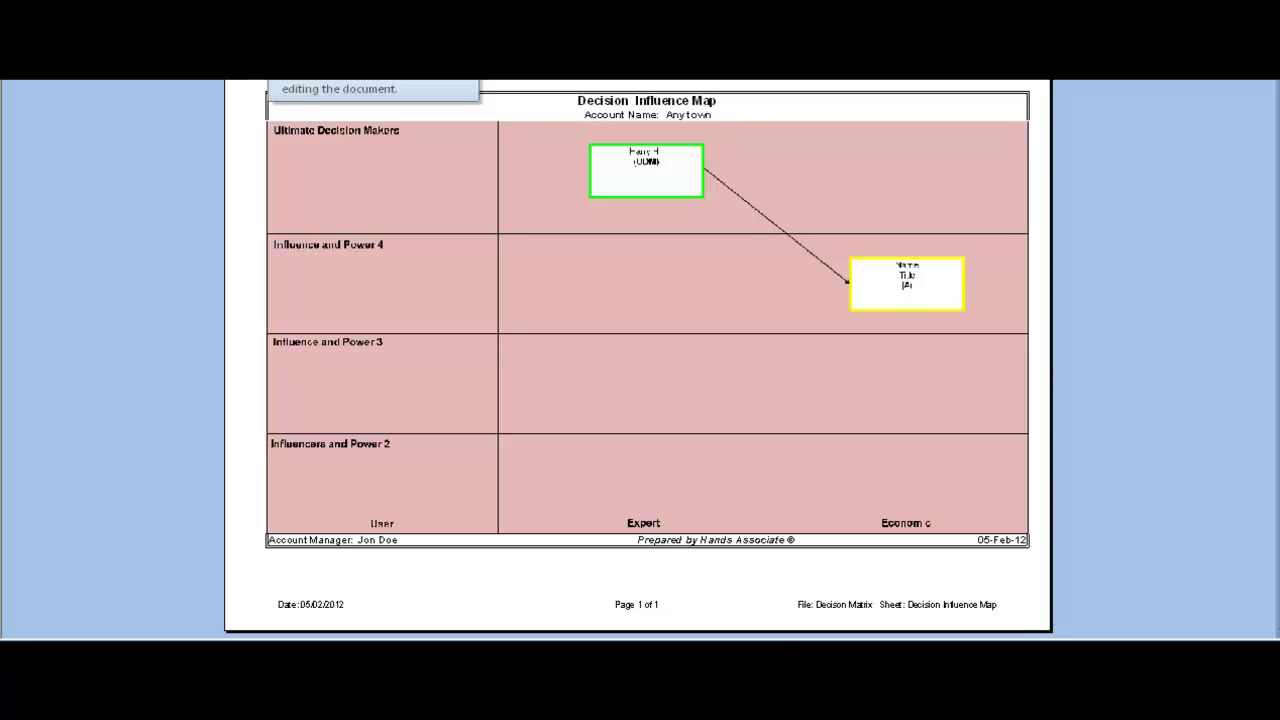
key(Escape)
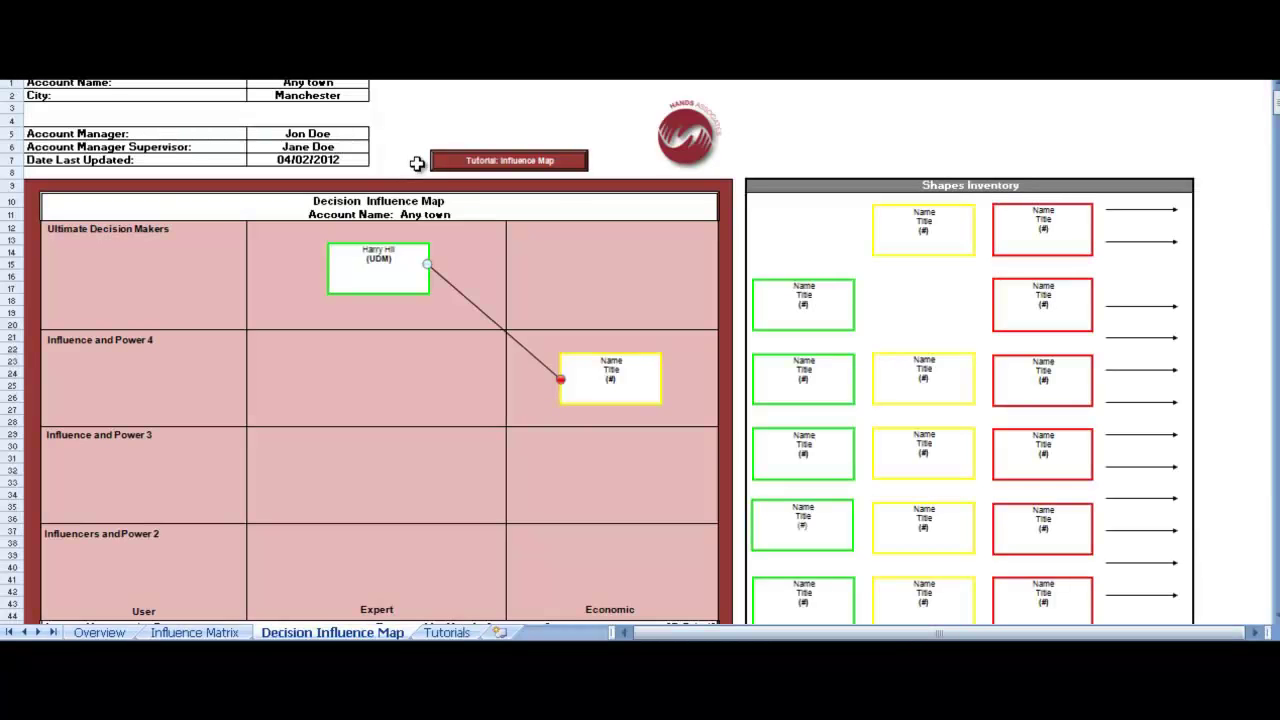
click(424, 455)
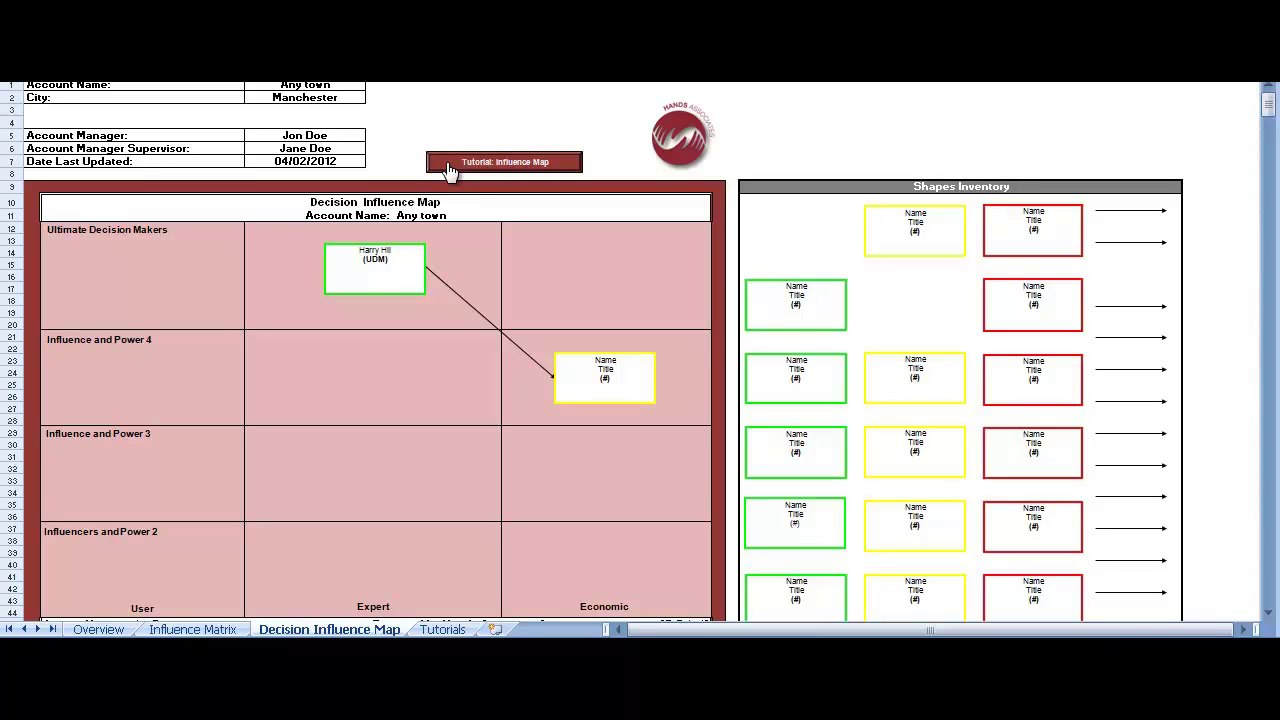
Open the influence map tutorial and scroll through its box-editing instructions
click(448, 166)
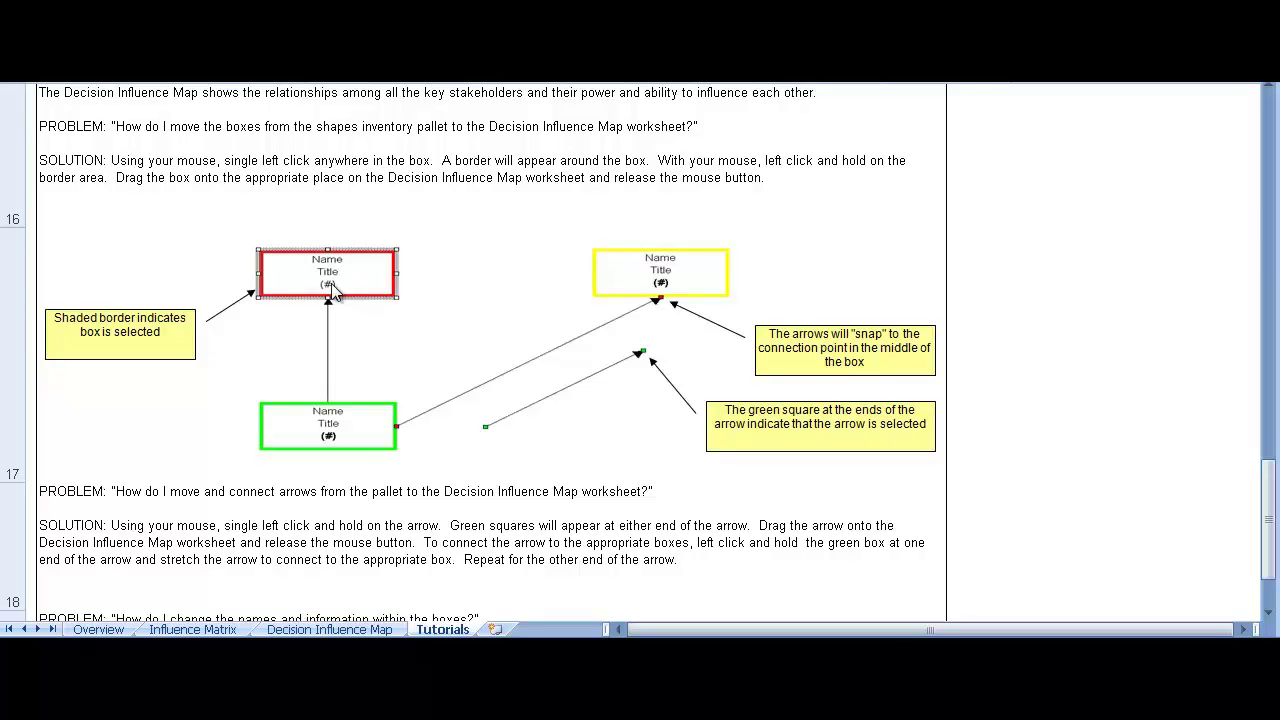
scroll(333, 288, down, 6)
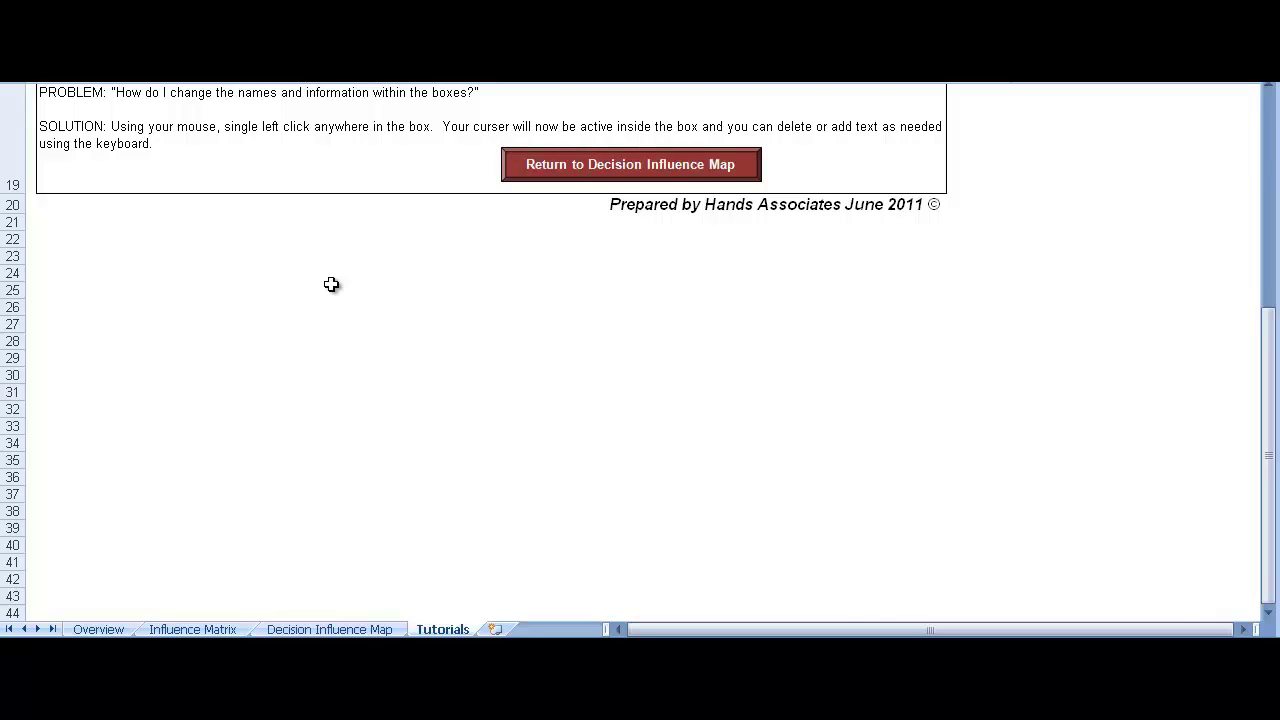
Return from the tutorial to the Decision Influence Map sheet
click(512, 165)
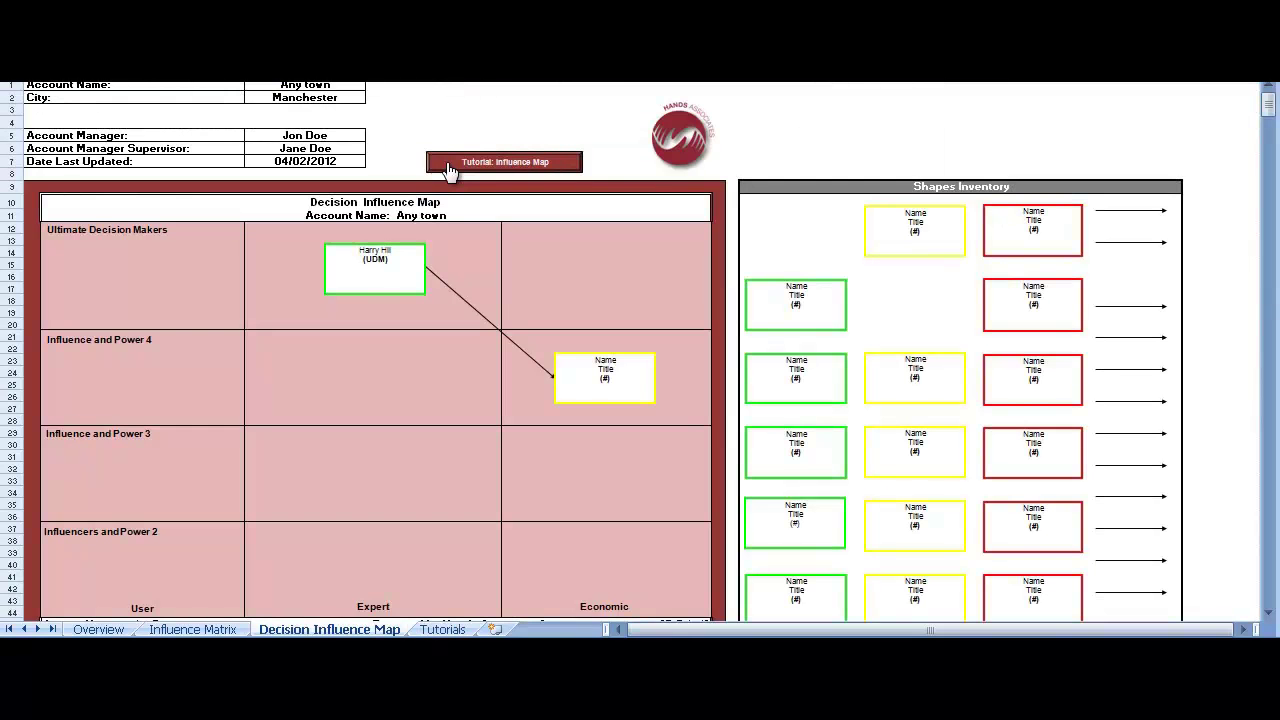